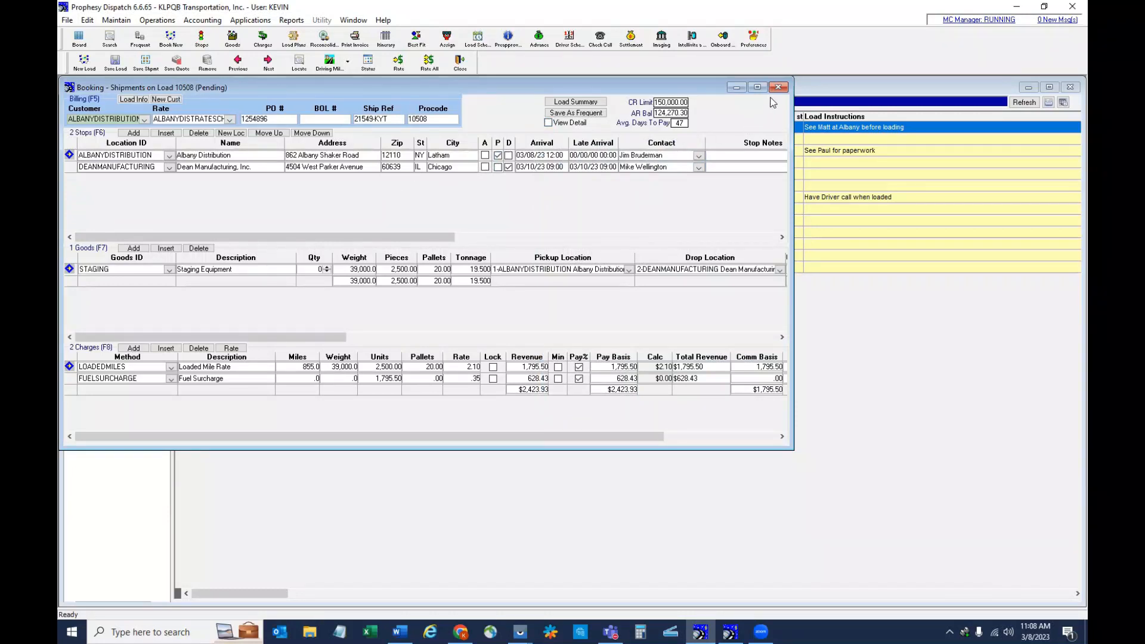
- Close the booking and examine the pending Tucker, GA to Los Angeles, CA load against driver availability in the Load Scheduler
{"action": "left_click", "coordinate": [778, 87]}
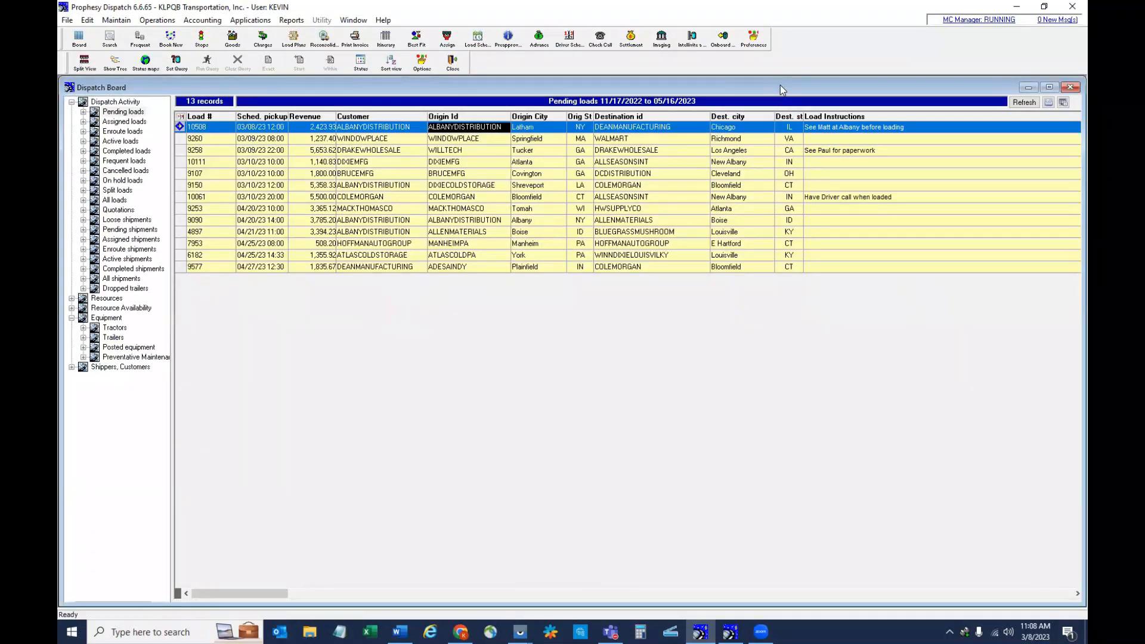
{"action": "left_click", "coordinate": [477, 39]}
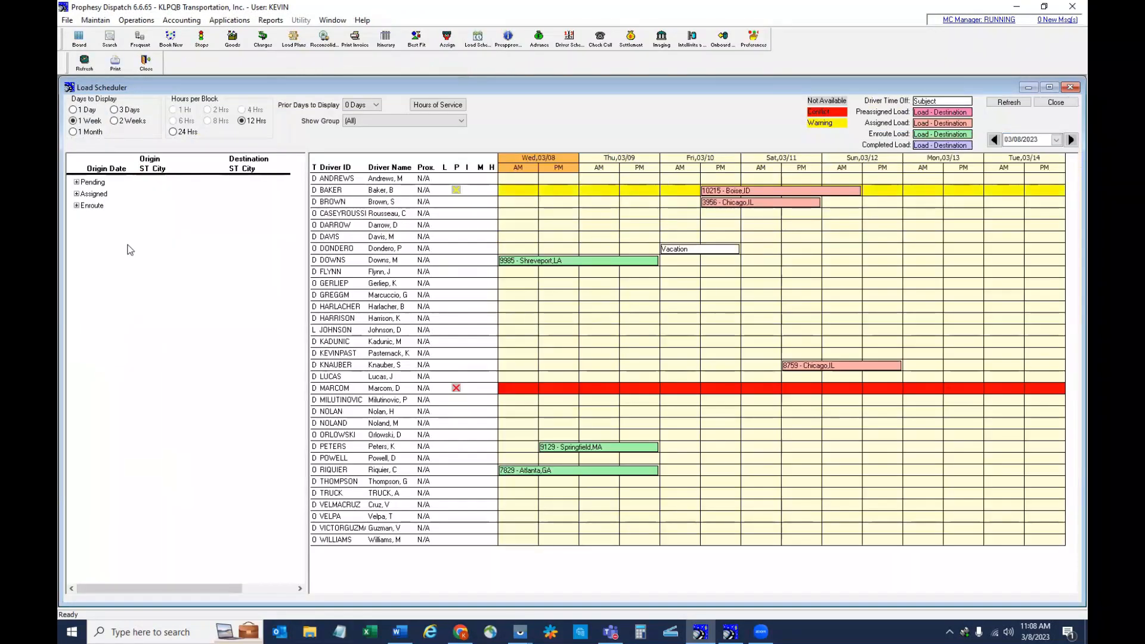
{"action": "left_click", "coordinate": [77, 182]}
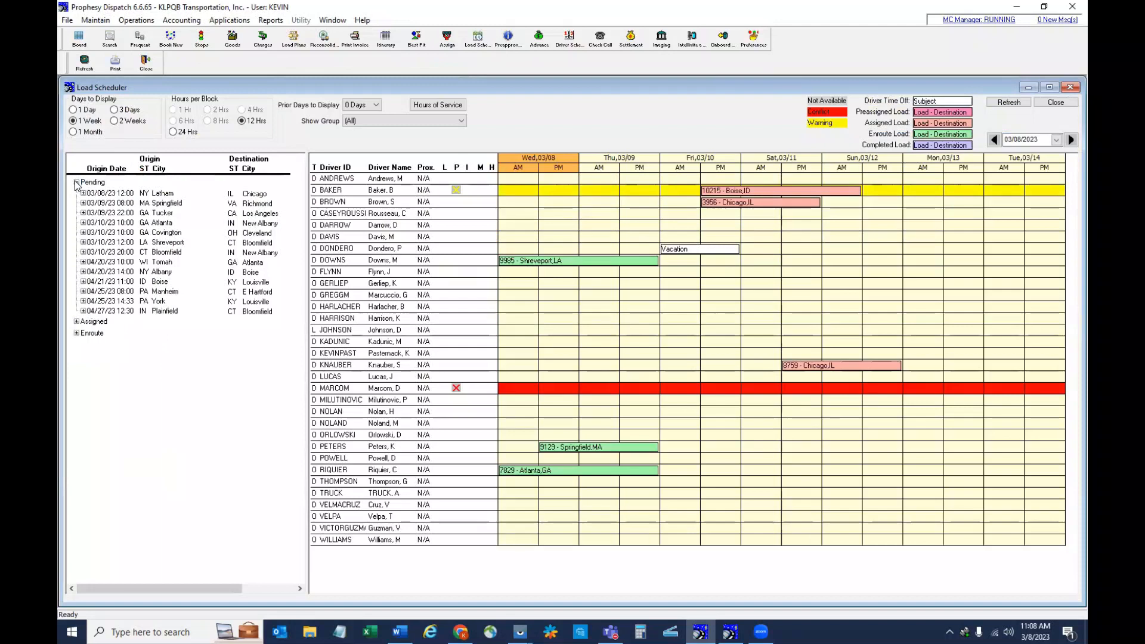
{"action": "left_click", "coordinate": [127, 215]}
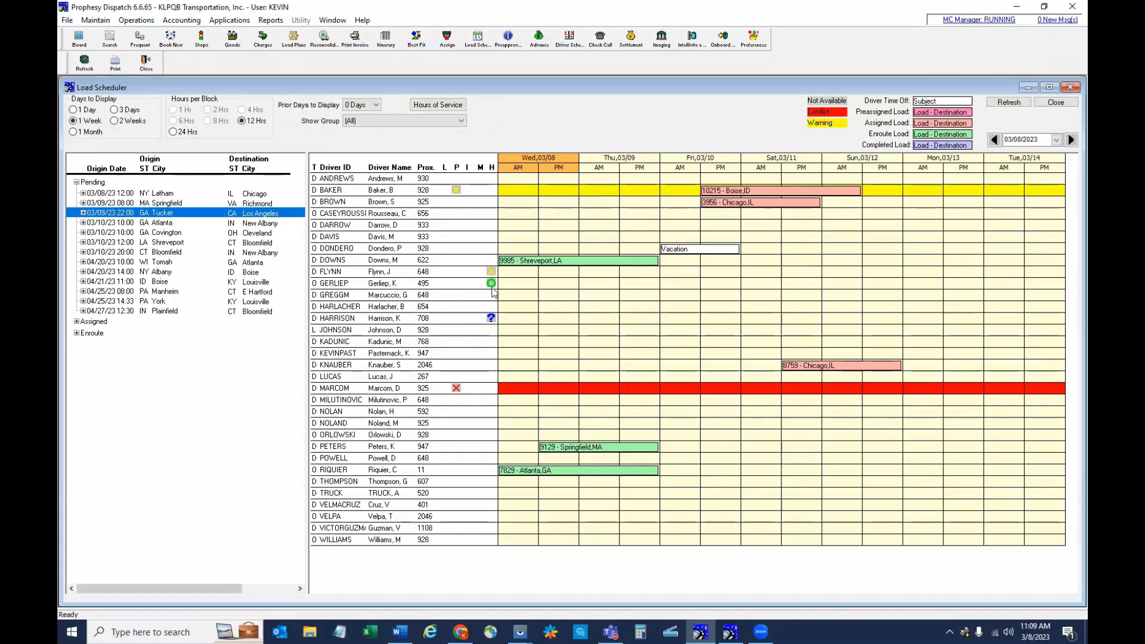
- Review the Driver Hours of Service Totals for the driver with the green hours-of-service indicator
{"action": "mouse_move", "coordinate": [490, 285]}
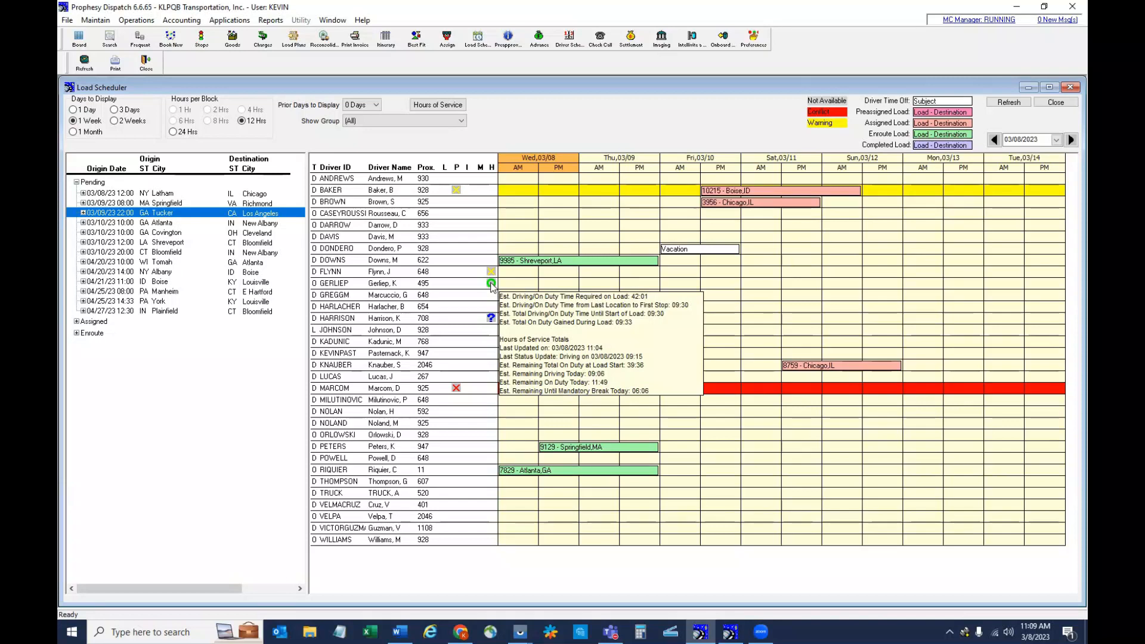
{"action": "right_click", "coordinate": [490, 286]}
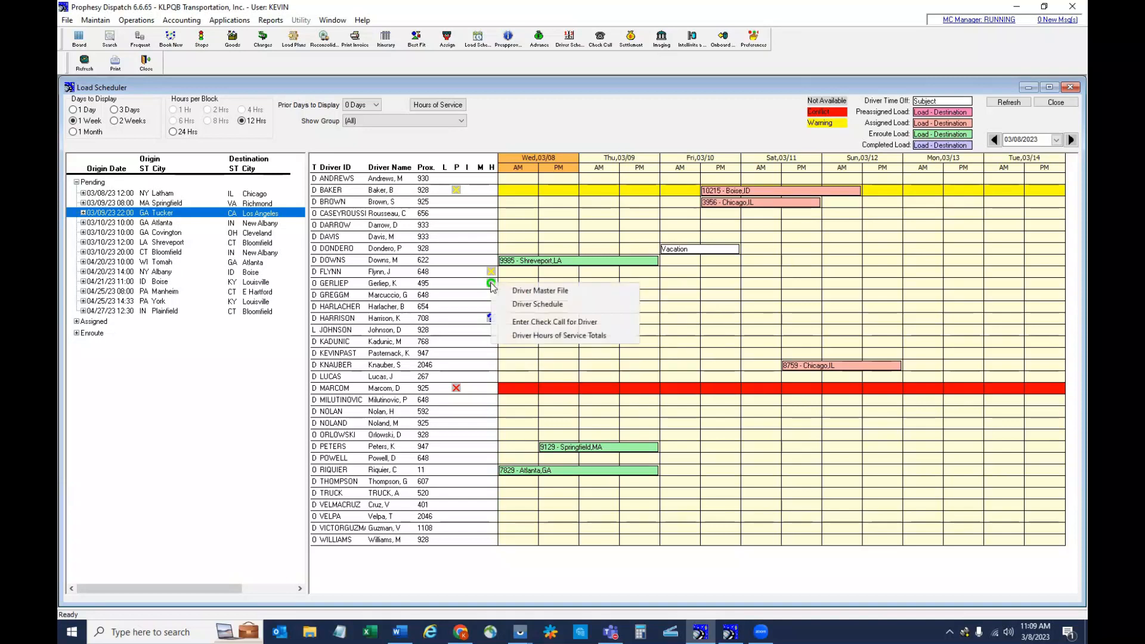
{"action": "left_click", "coordinate": [541, 337]}
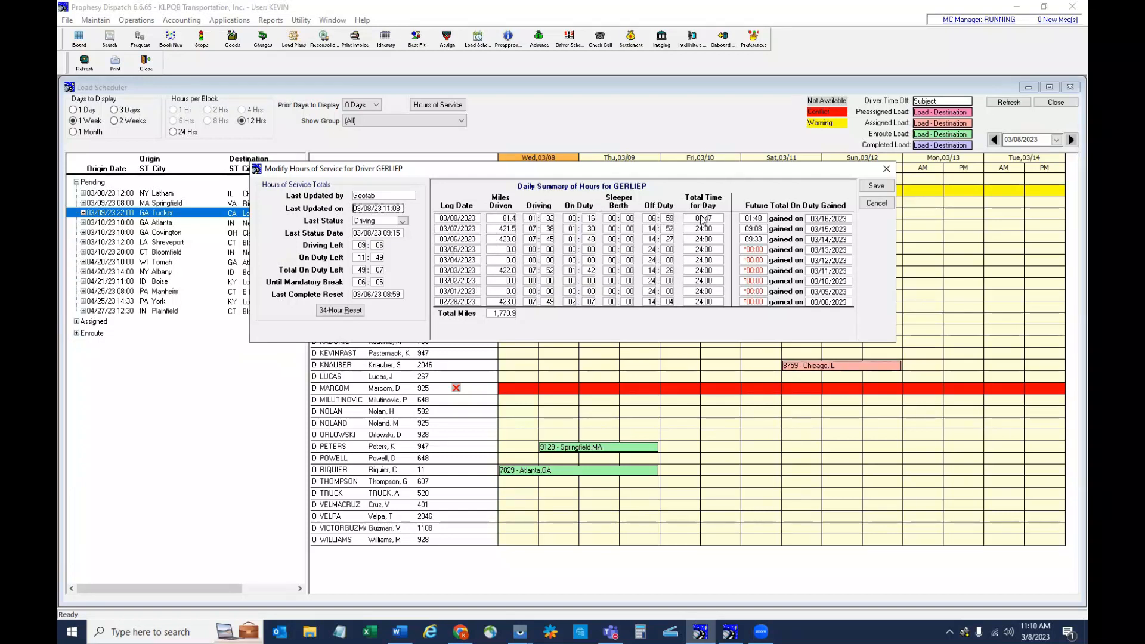
{"action": "left_click", "coordinate": [884, 206]}
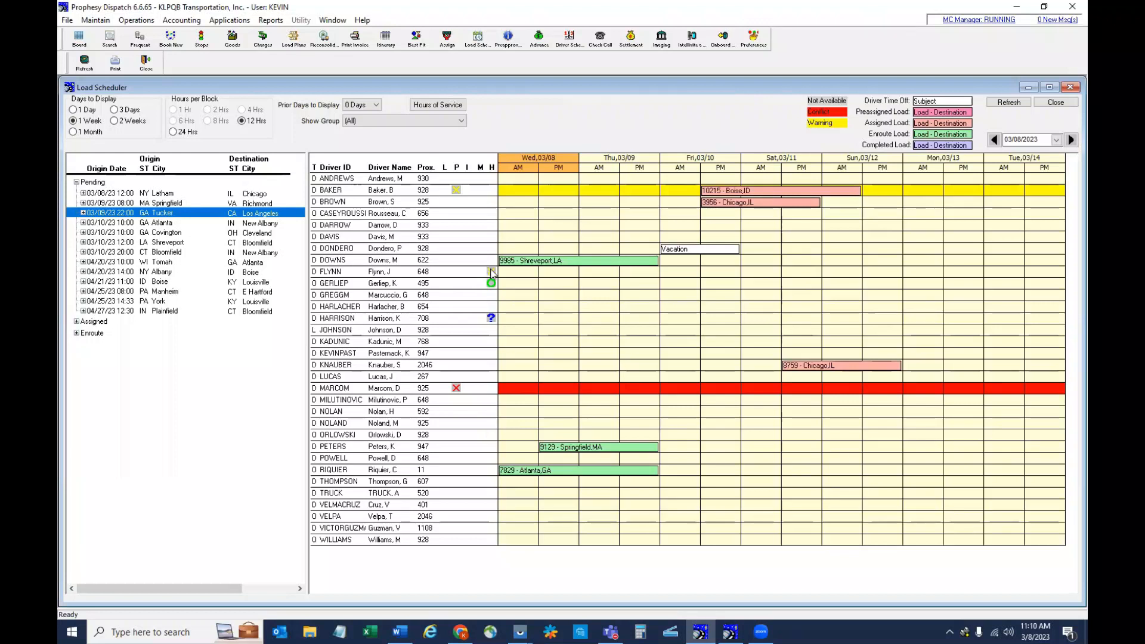
- Check the hours-of-service details behind the yellow and question-mark driver indicators, and close the Load Scheduler
{"action": "mouse_move", "coordinate": [492, 274]}
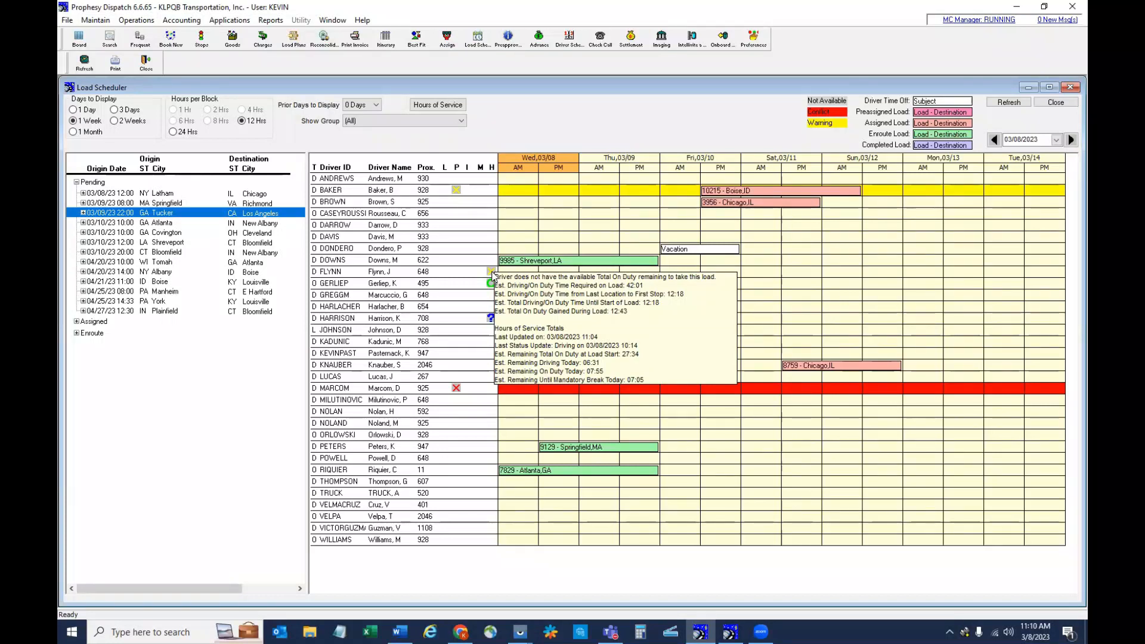
{"action": "right_click", "coordinate": [493, 273]}
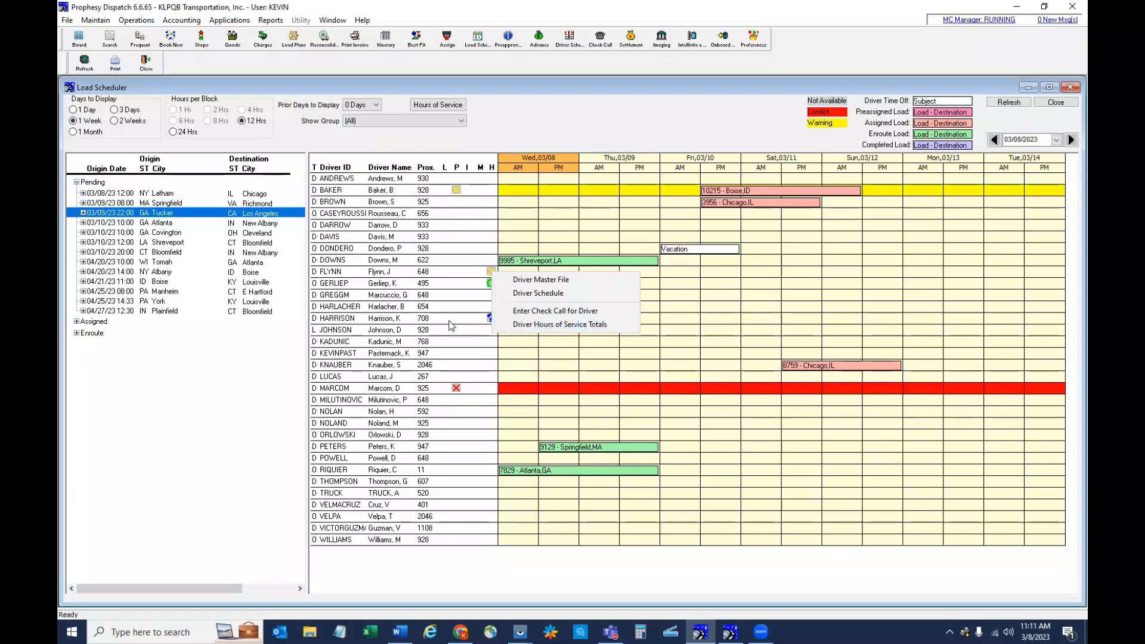
{"action": "left_click", "coordinate": [454, 350]}
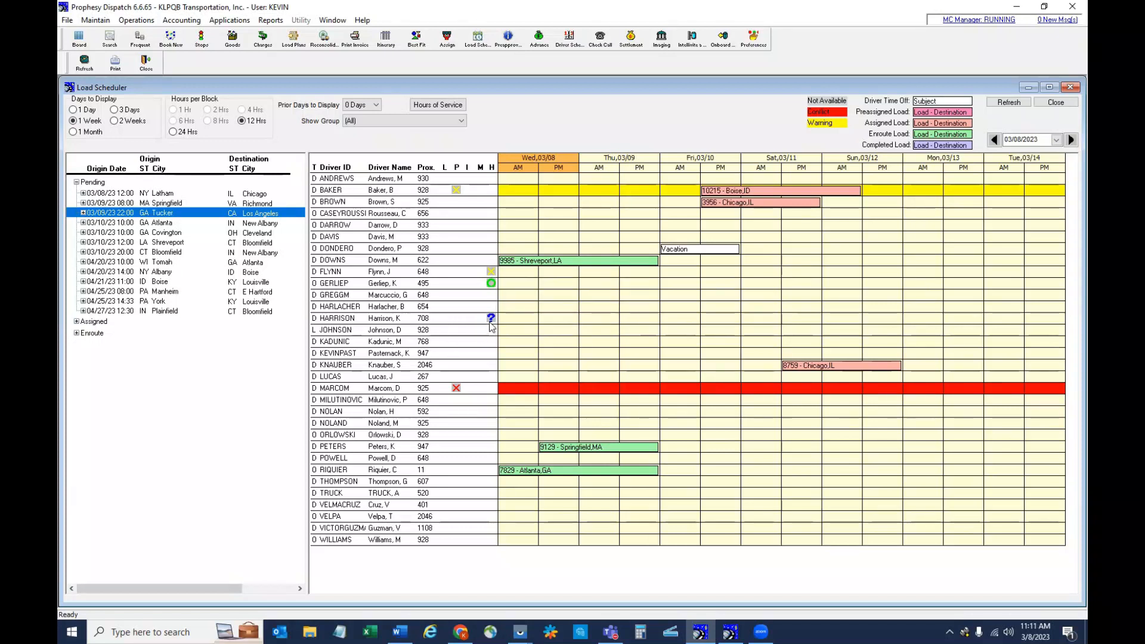
{"action": "mouse_move", "coordinate": [490, 322]}
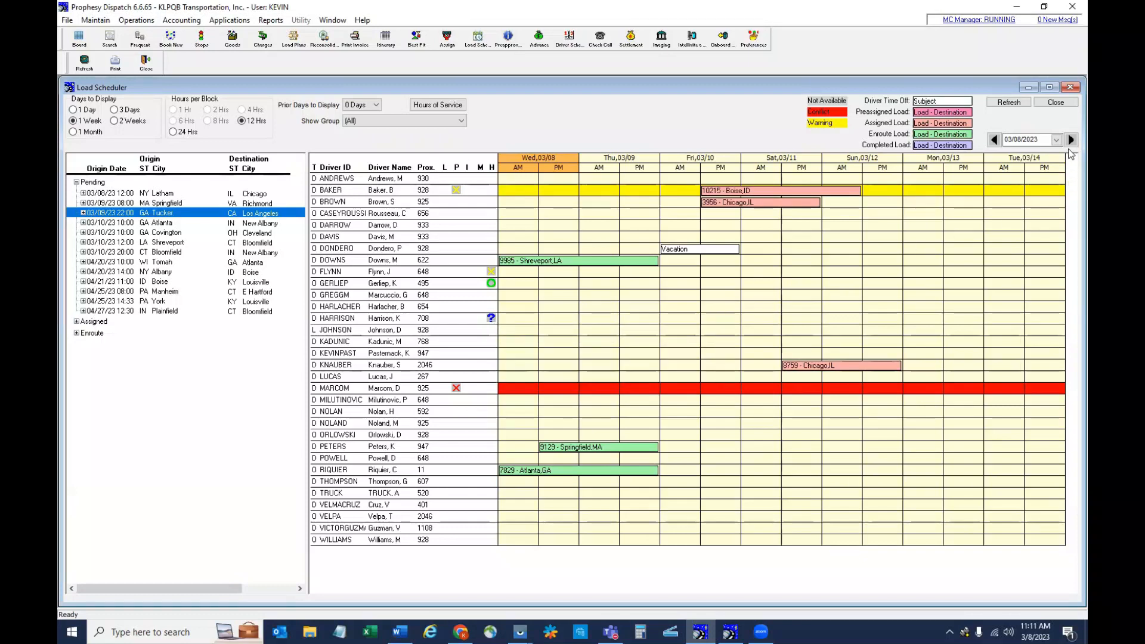
{"action": "left_click", "coordinate": [1070, 87]}
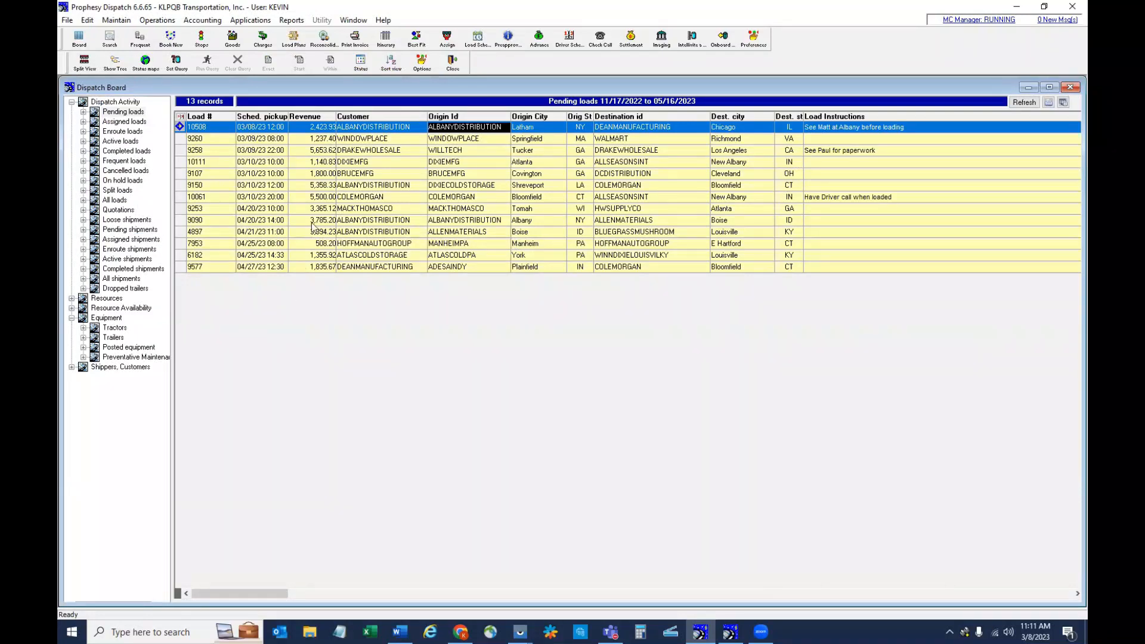
- Assign the available driver in Latham, NY and trailer 5301 to the pending Latham-to-Chicago load
{"action": "right_click", "coordinate": [362, 129]}
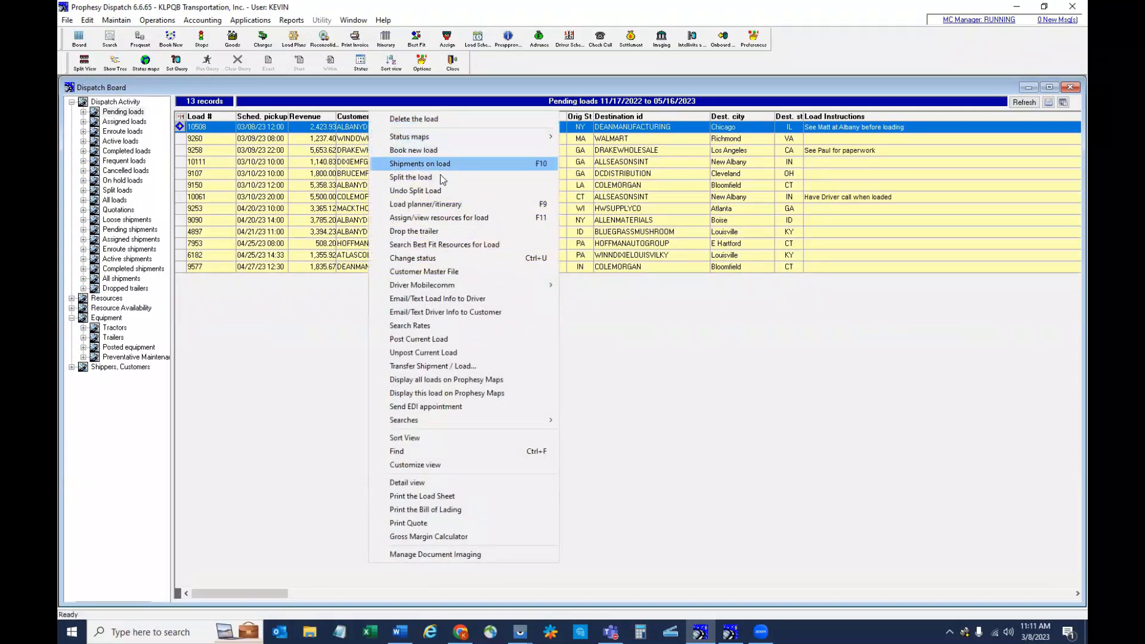
{"action": "left_click", "coordinate": [441, 217]}
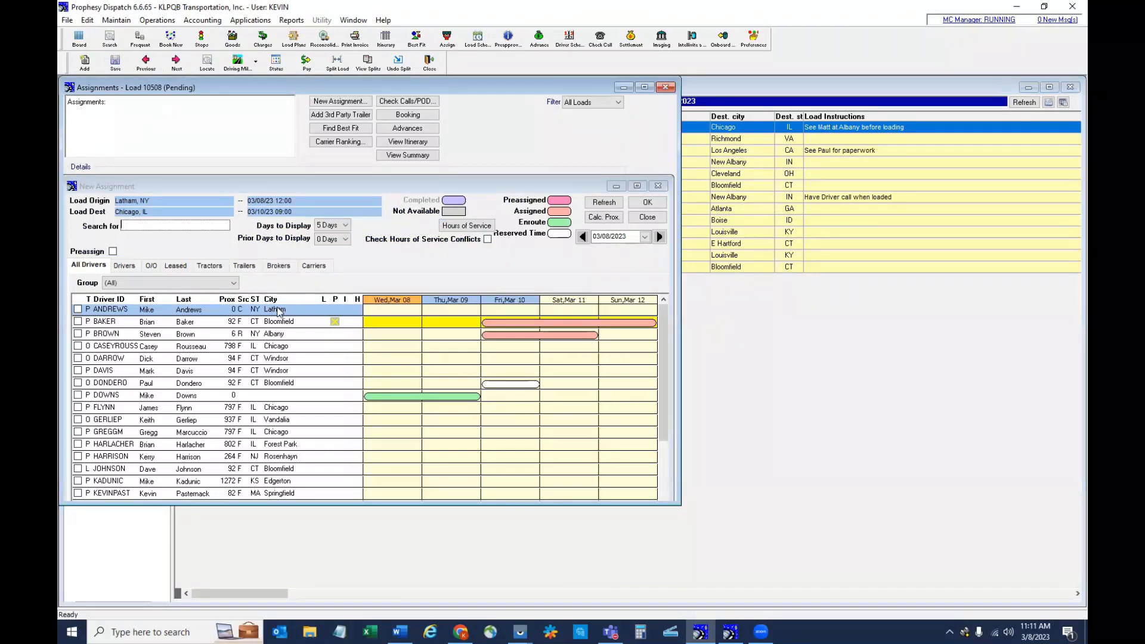
{"action": "double_click", "coordinate": [179, 311]}
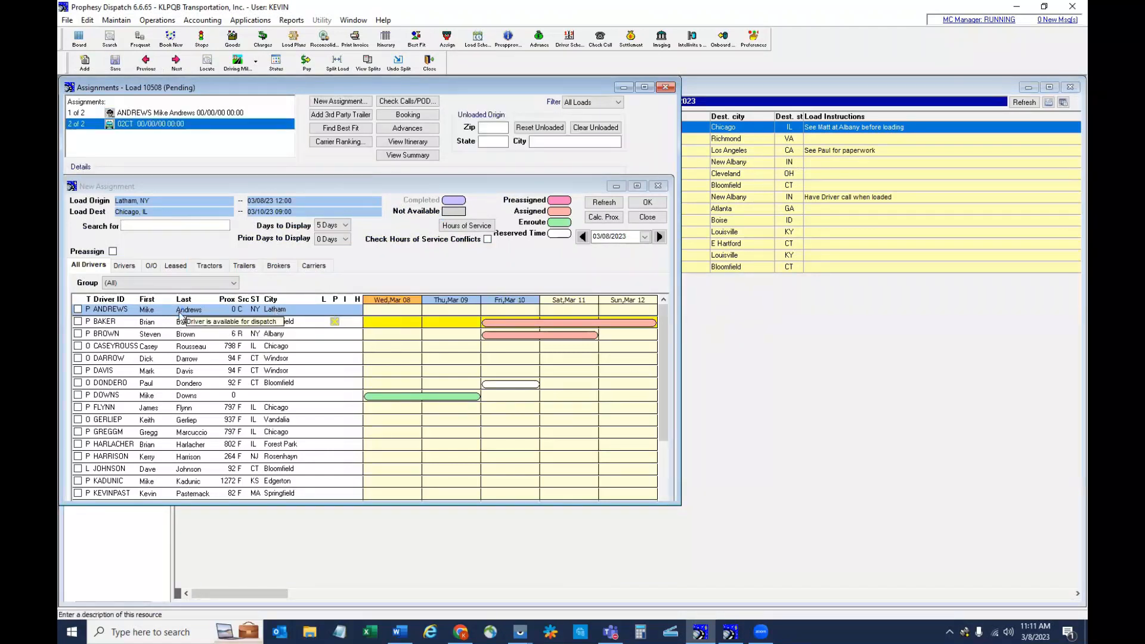
{"action": "left_click", "coordinate": [244, 265]}
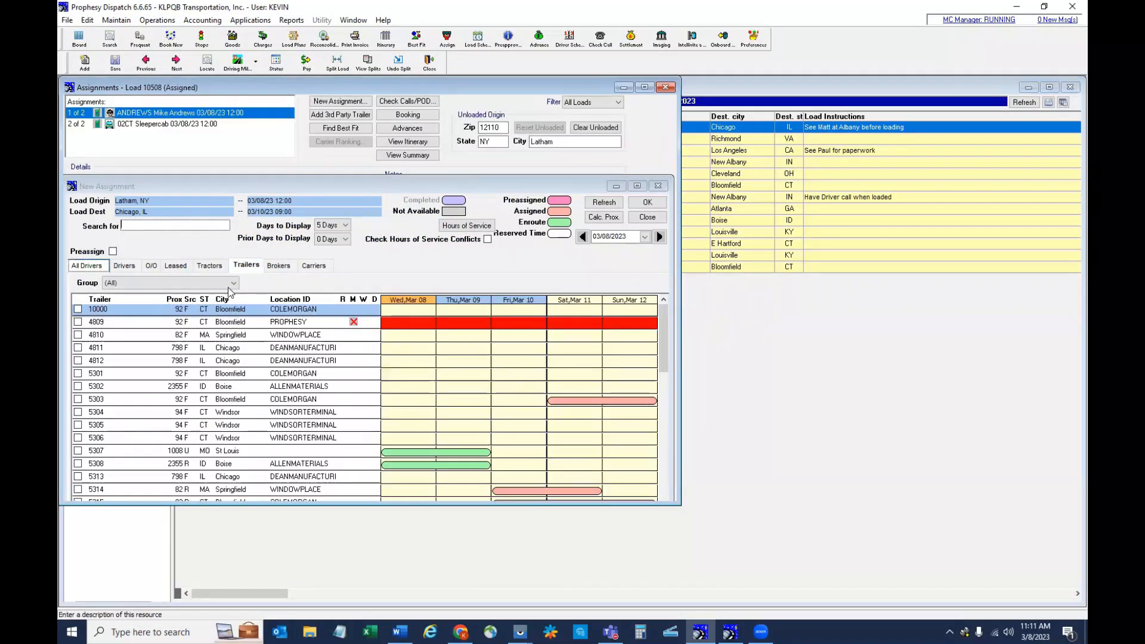
{"action": "double_click", "coordinate": [220, 373]}
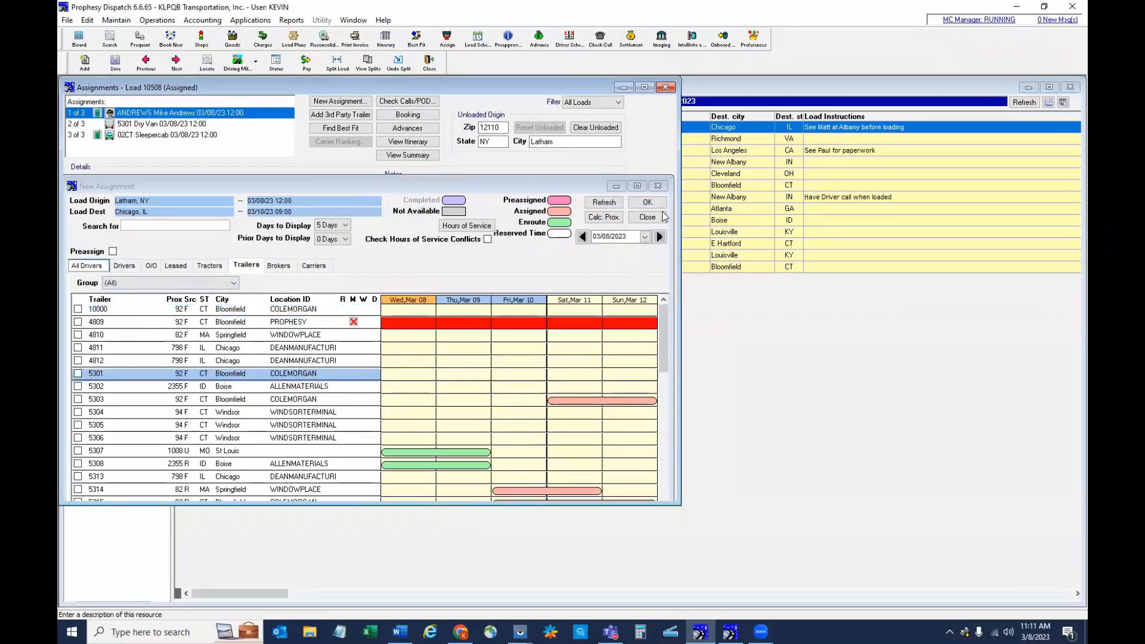
{"action": "left_click", "coordinate": [649, 202]}
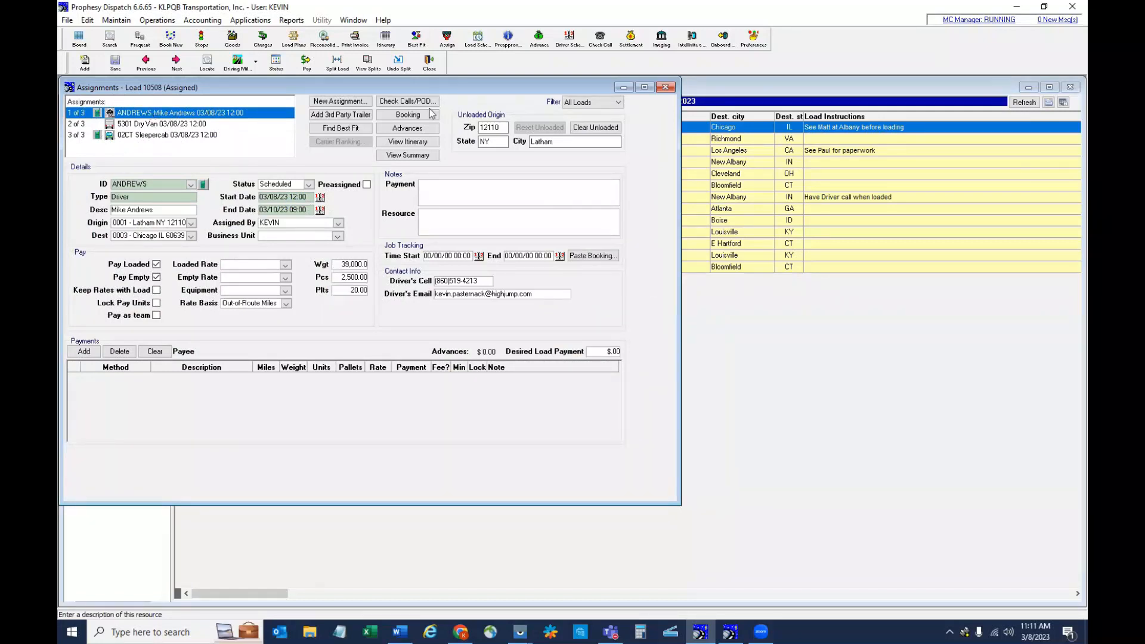
{"action": "left_click", "coordinate": [665, 87]}
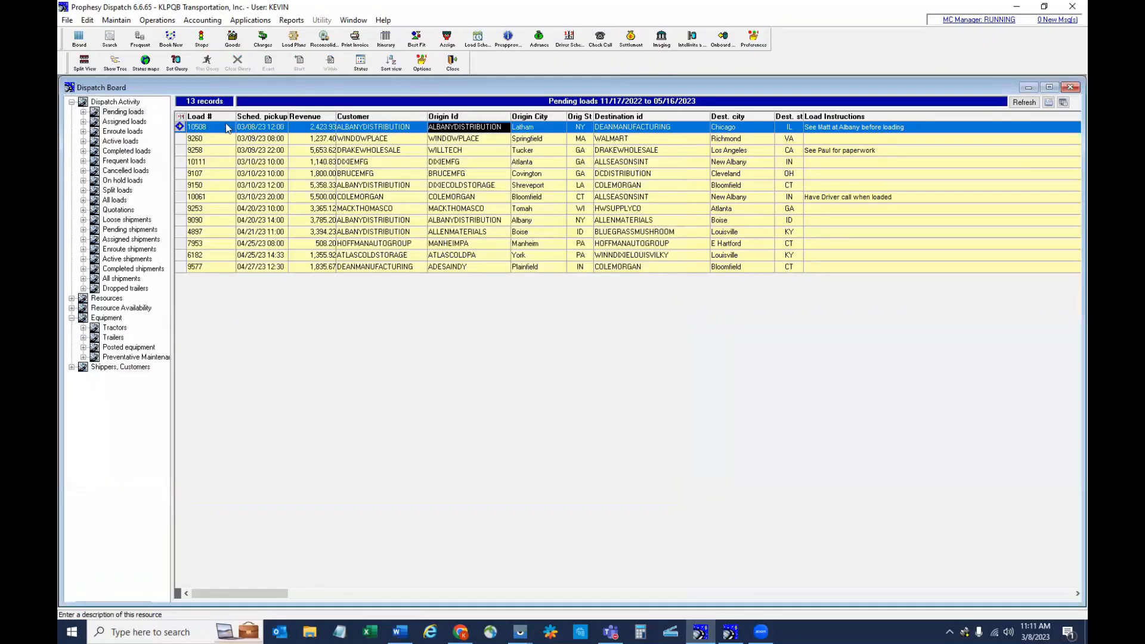
- List and refresh the assigned loads, and check the Latham-to-Chicago load's DMCM status
{"action": "left_click", "coordinate": [125, 121]}
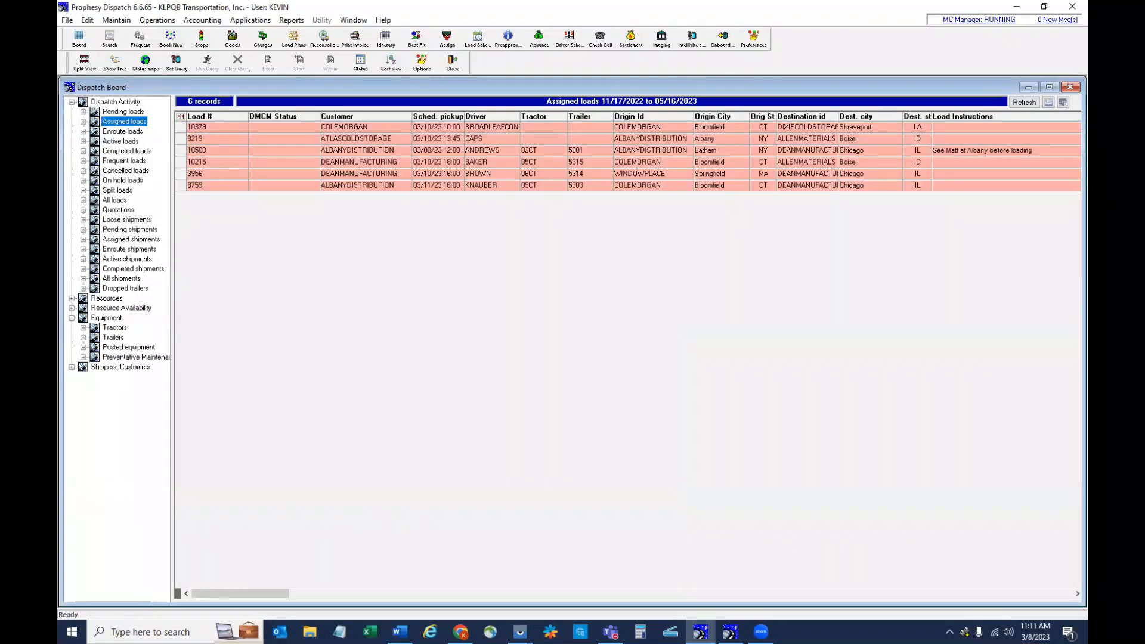
{"action": "left_click", "coordinate": [1021, 103]}
{"action": "left_click", "coordinate": [264, 152]}
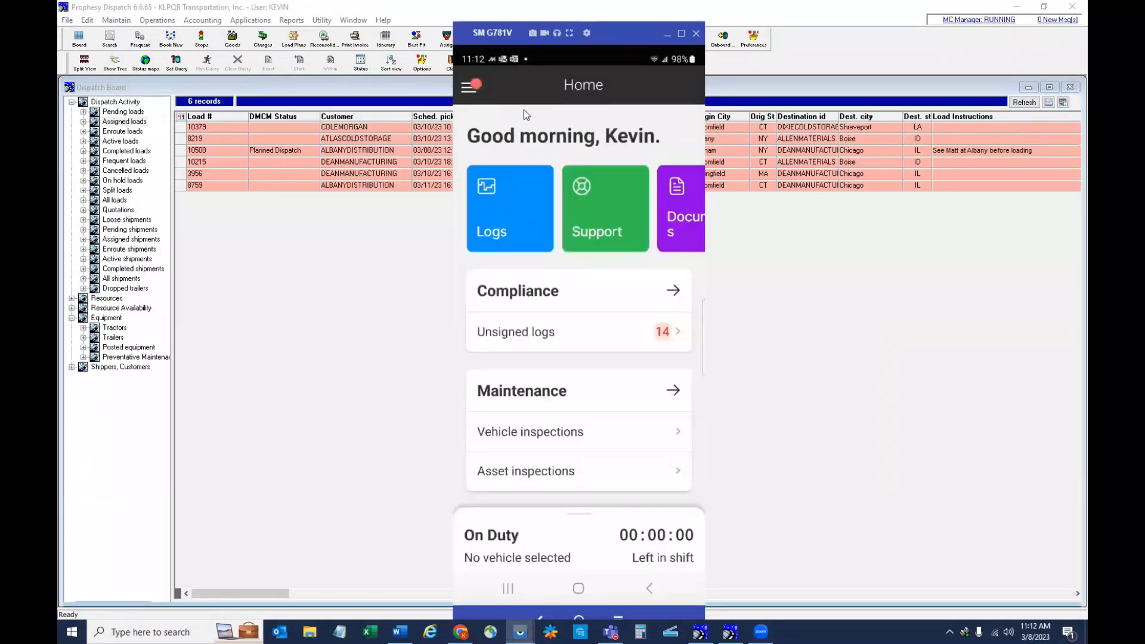
- Switch to the driver's mobile app and open its navigation menu
{"action": "left_click", "coordinate": [474, 87]}
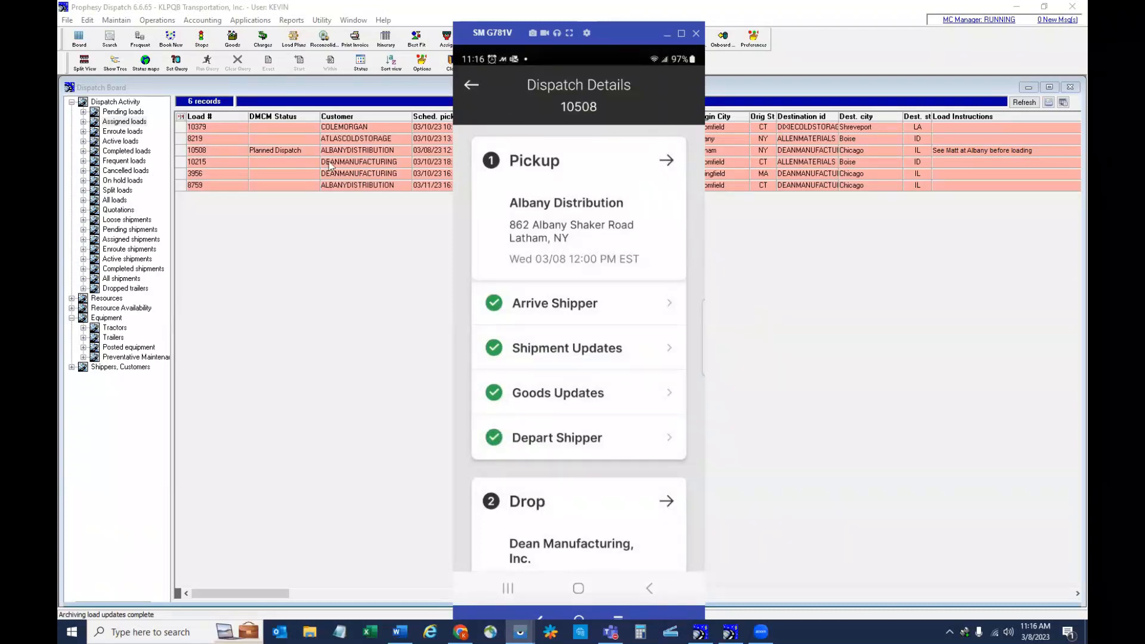
- Return to the Dispatch Board, refresh the assigned loads and display the enroute loads
{"action": "left_click", "coordinate": [363, 282]}
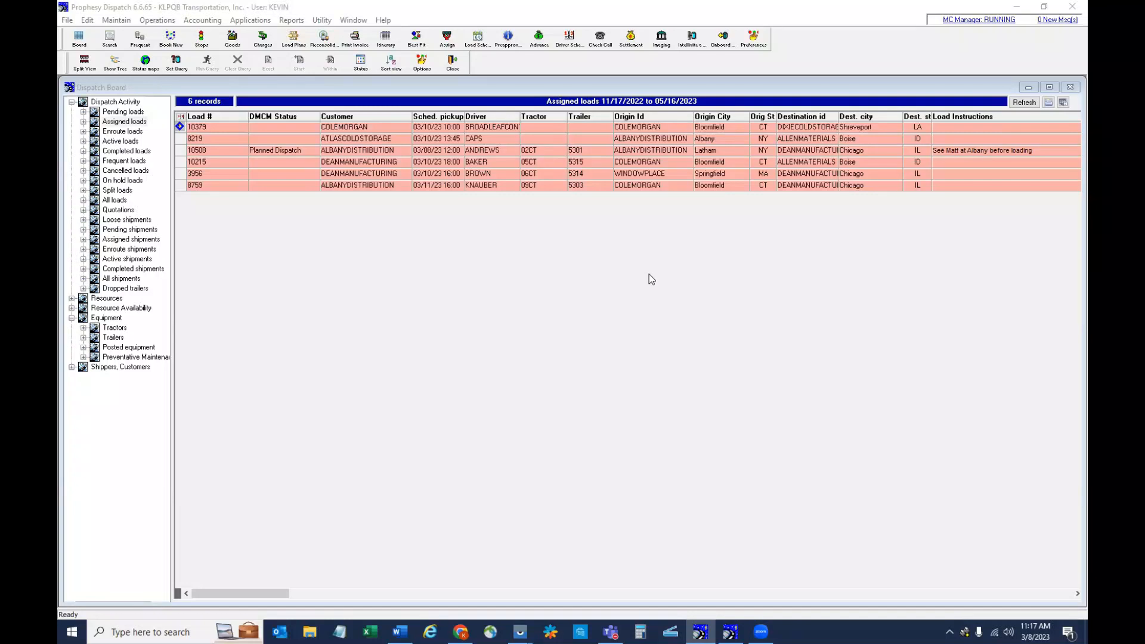
{"action": "left_click", "coordinate": [1023, 102]}
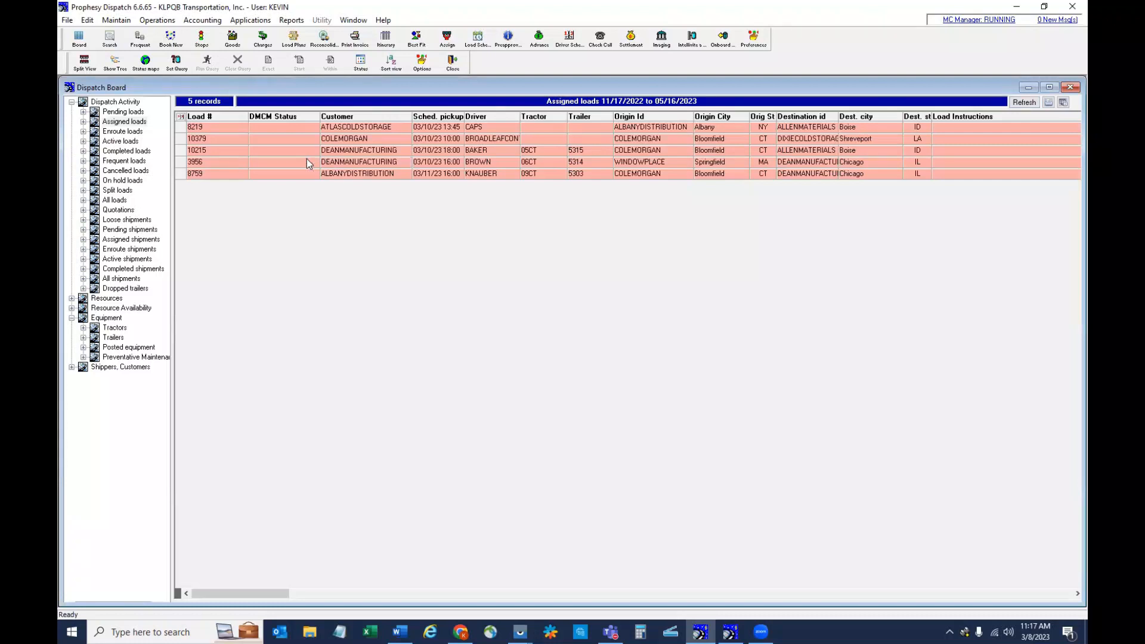
{"action": "left_click", "coordinate": [133, 132]}
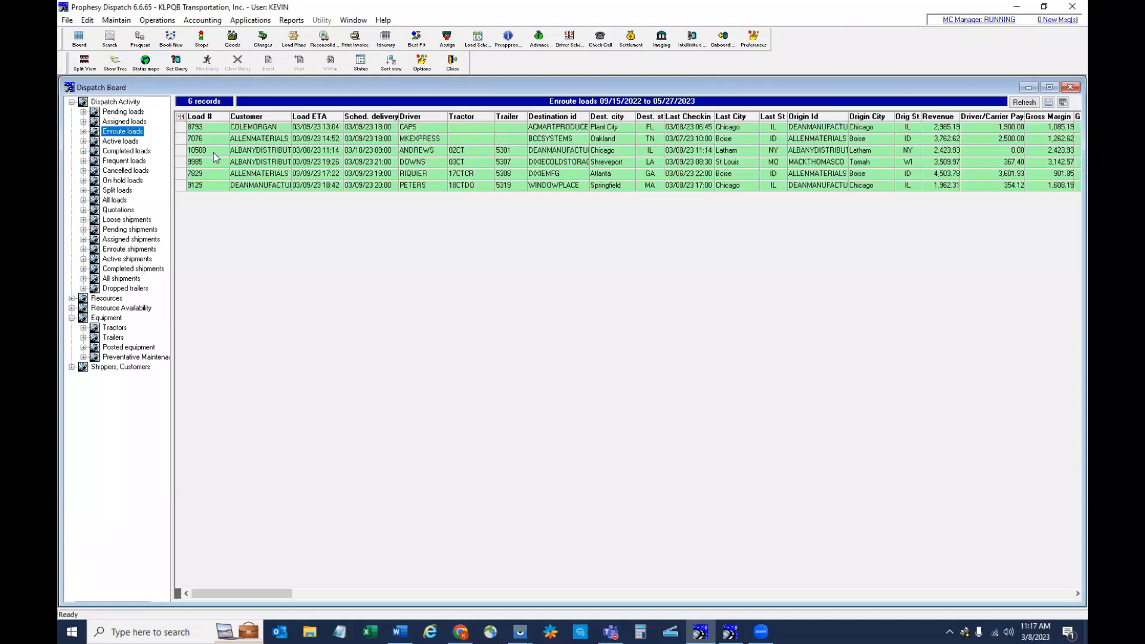
- Review the goods and charges in the booking of the enroute Latham-to-Chicago load, and close it
{"action": "left_click", "coordinate": [411, 151]}
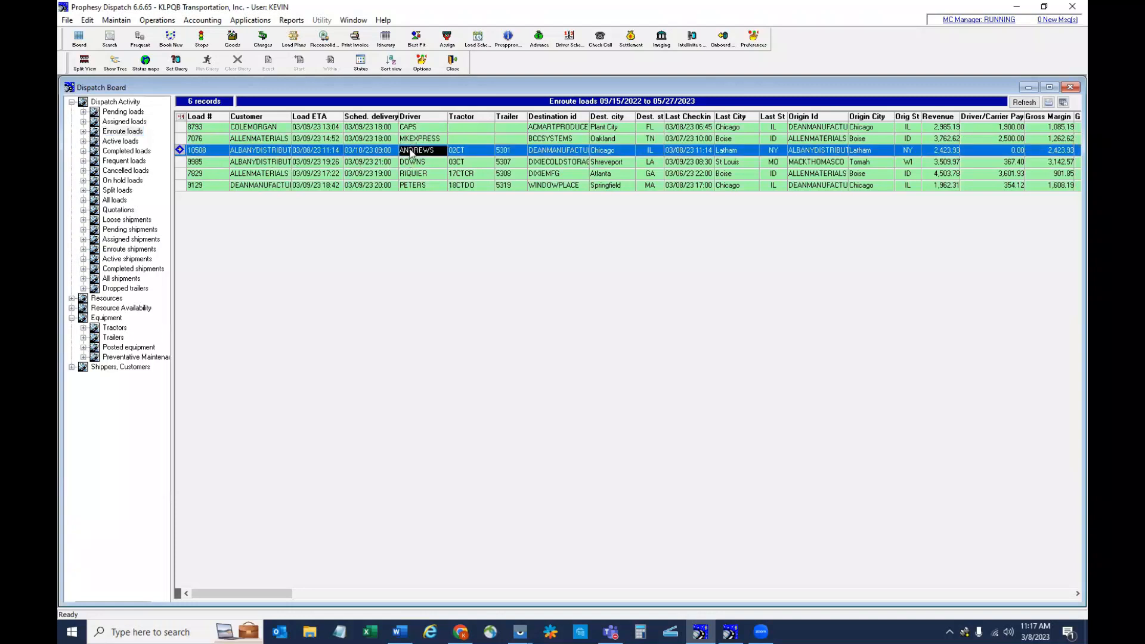
{"action": "double_click", "coordinate": [414, 154]}
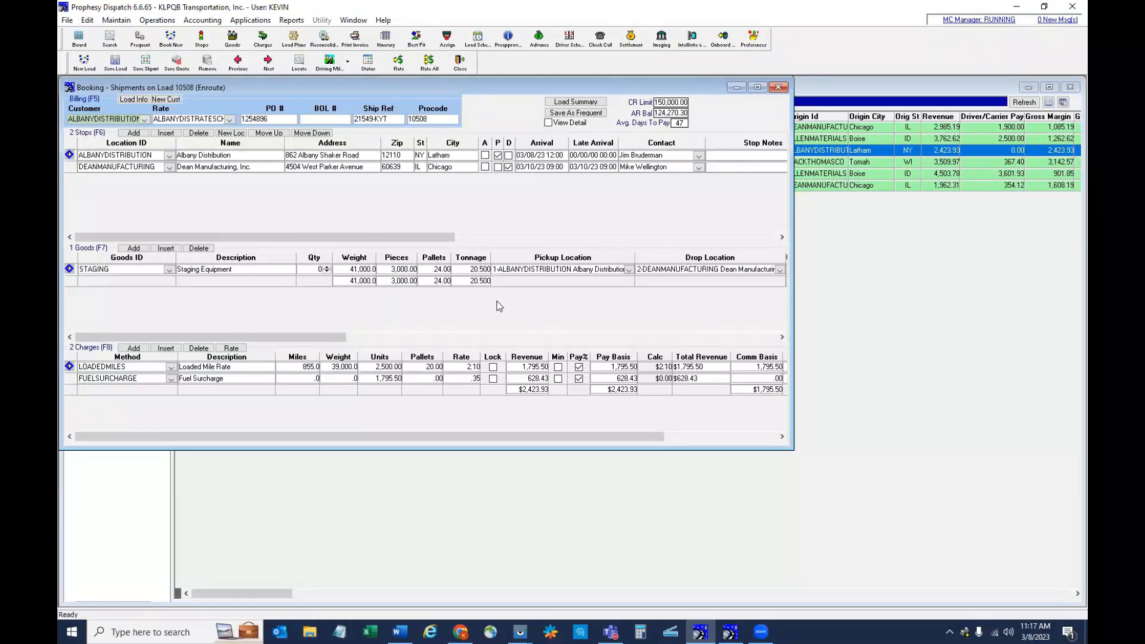
{"action": "left_click", "coordinate": [778, 89]}
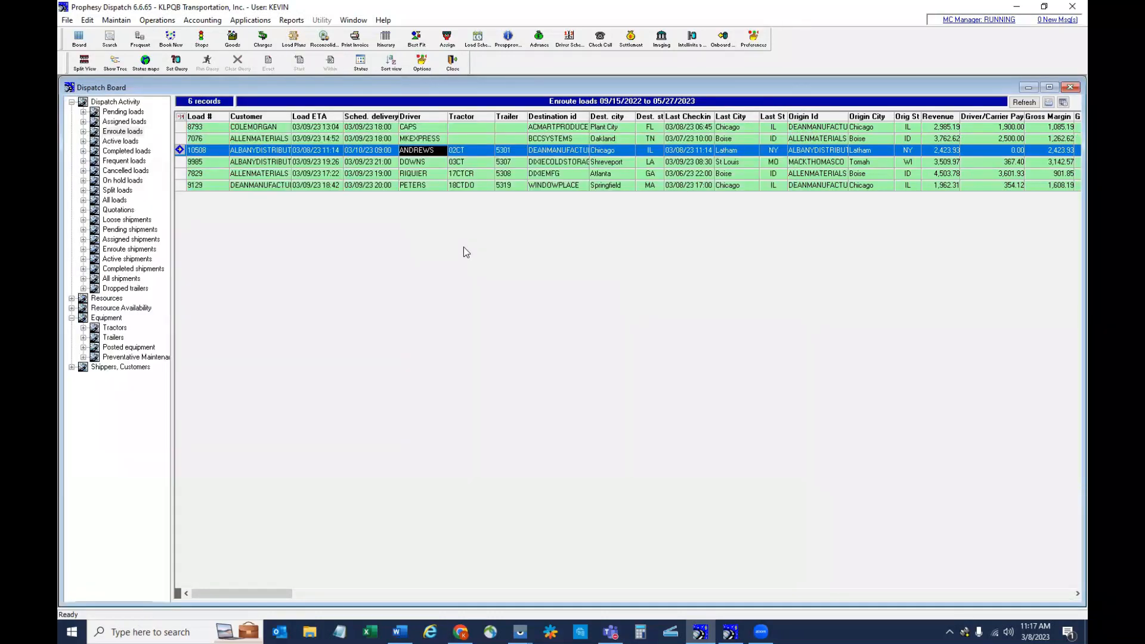
- Examine the Latham-to-Chicago load's last check-in, last city and state, and load ETA, and refresh the enroute loads
{"action": "left_click", "coordinate": [686, 150]}
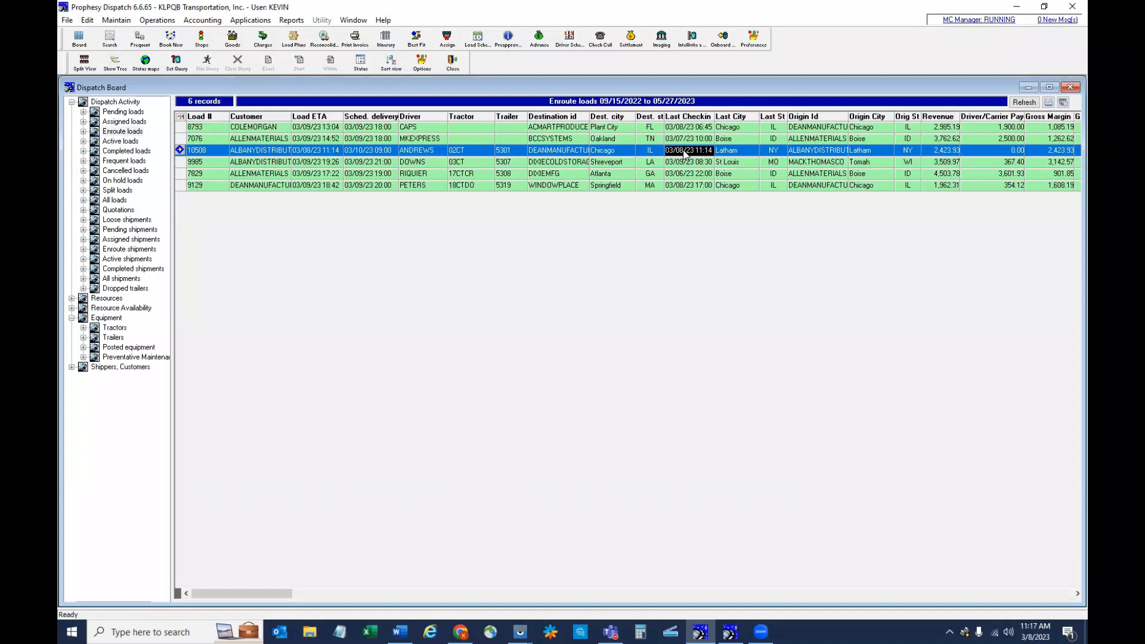
{"action": "left_click", "coordinate": [732, 152]}
{"action": "left_click", "coordinate": [768, 152]}
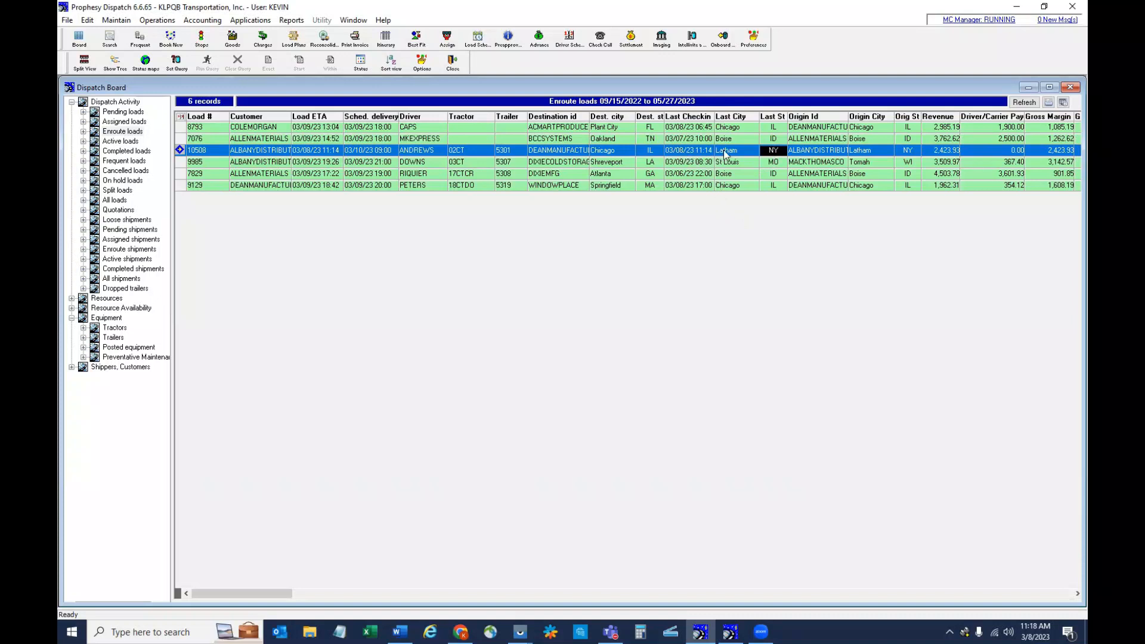
{"action": "left_click", "coordinate": [313, 151]}
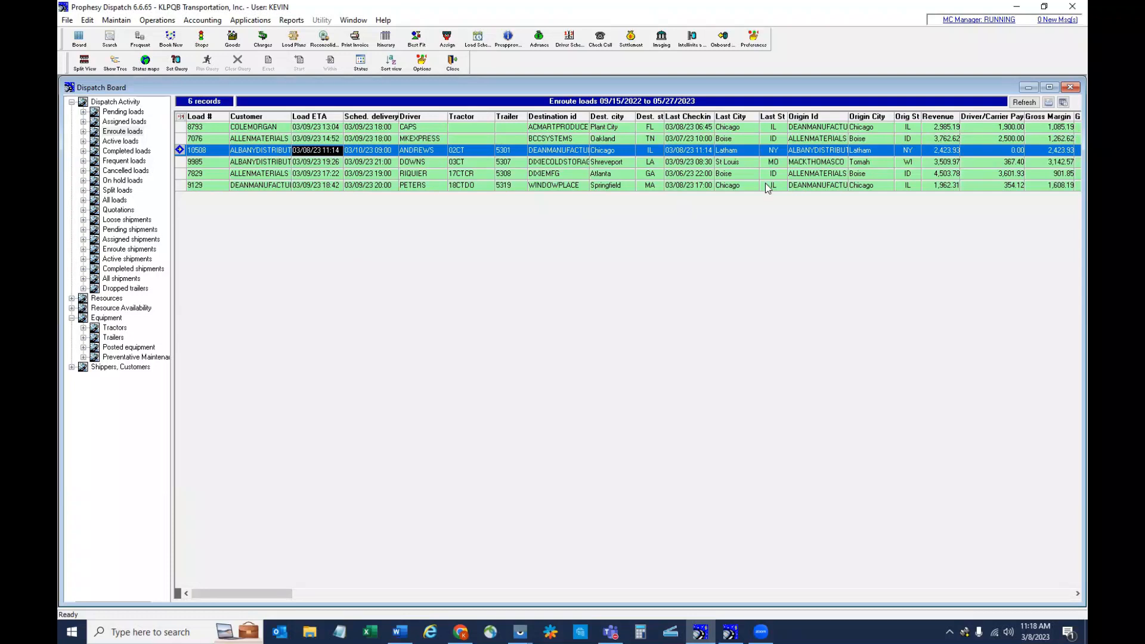
{"action": "left_click", "coordinate": [1018, 104]}
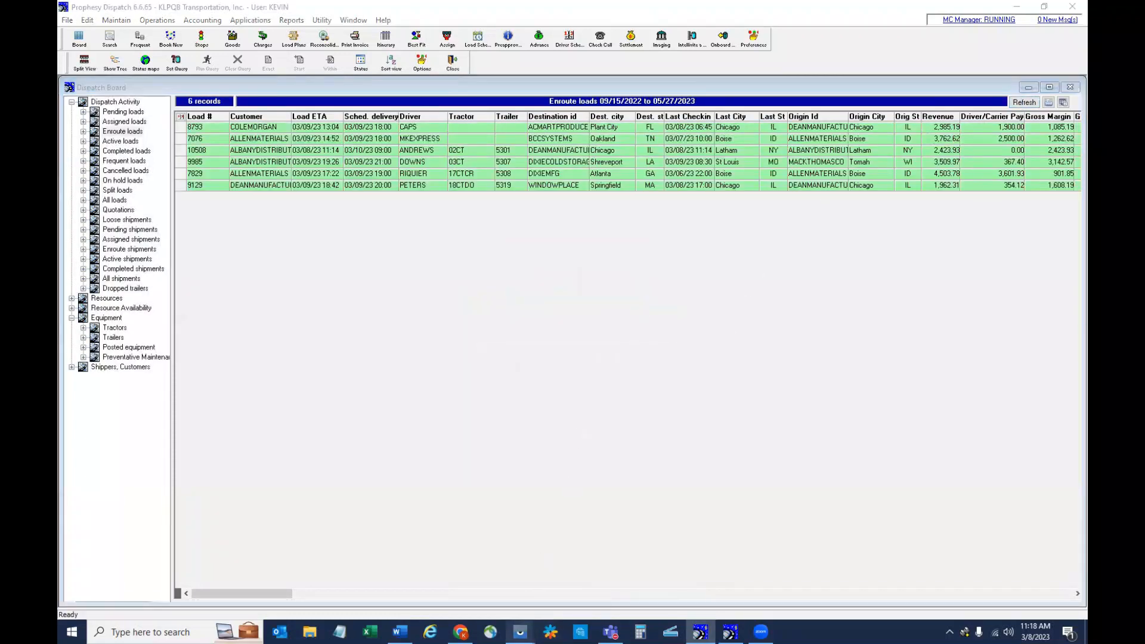
- Switch to the driver's mobile app, complete the consignee tasks for the Dean Manufacturing drop in Chicago, and return to the Dispatch Board
{"action": "left_click", "coordinate": [555, 575]}
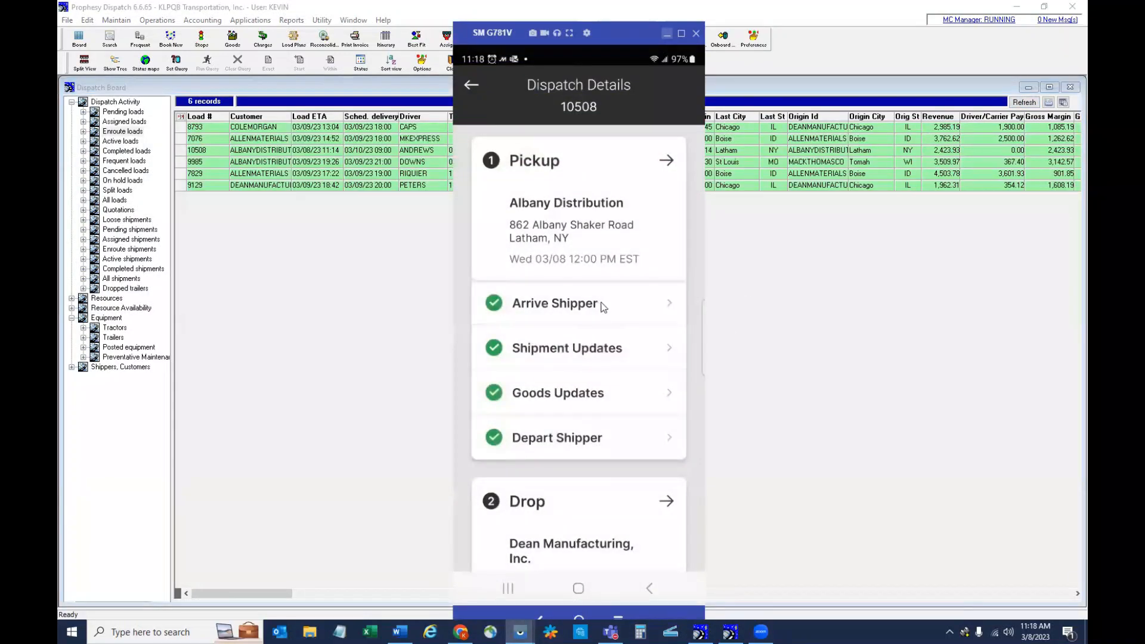
{"action": "scroll", "coordinate": [606, 304], "scroll_direction": "down", "scroll_amount": 5}
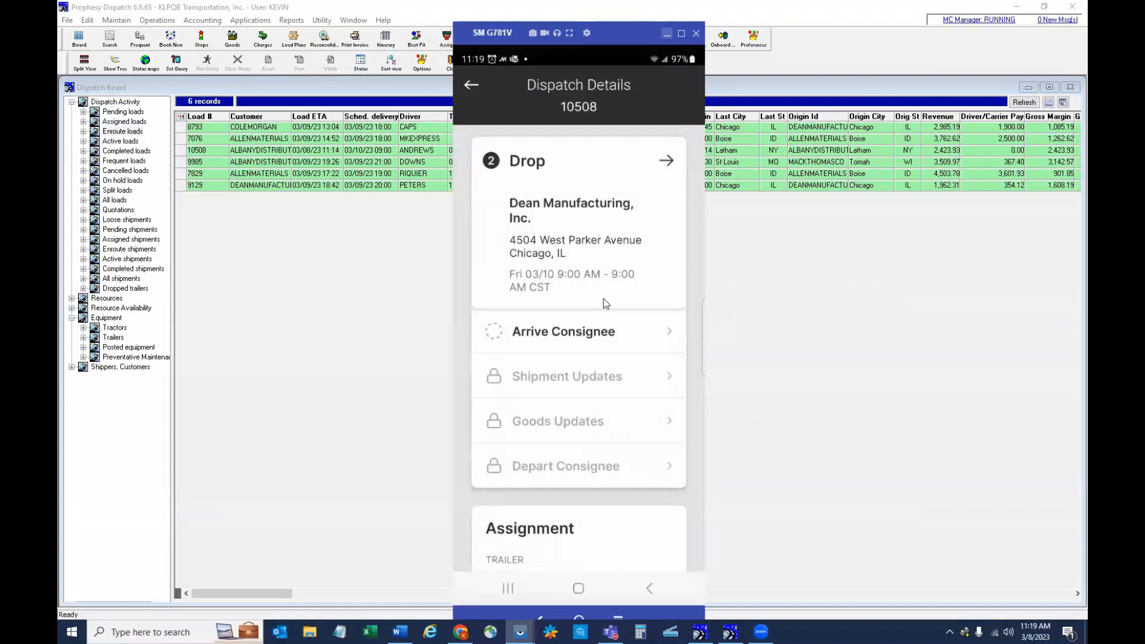
{"action": "left_click", "coordinate": [605, 304]}
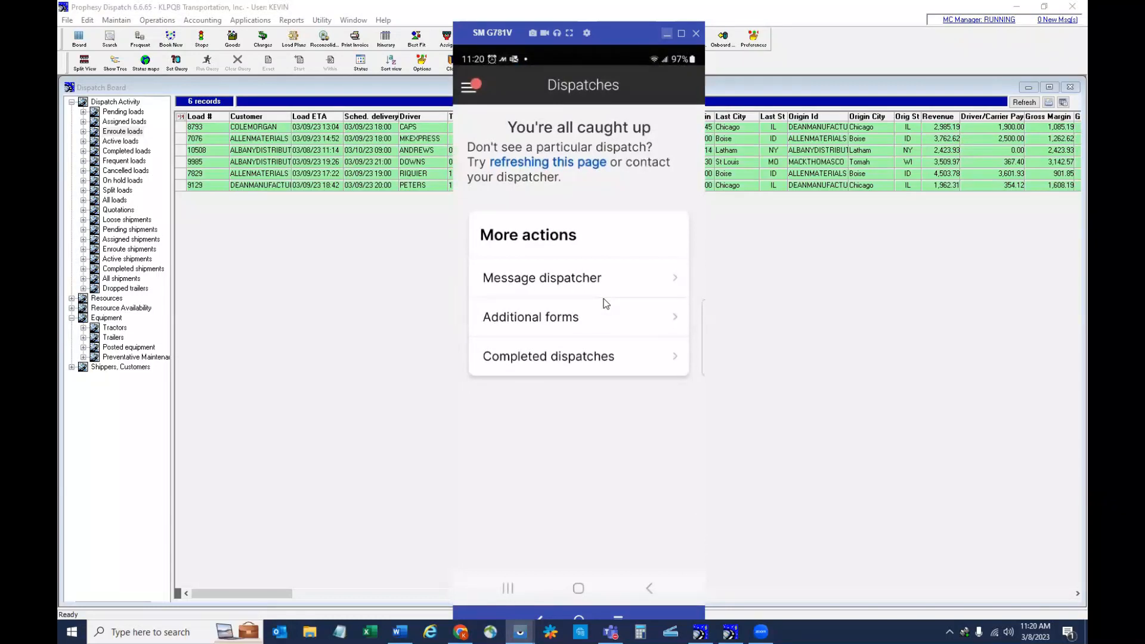
{"action": "left_click", "coordinate": [666, 34]}
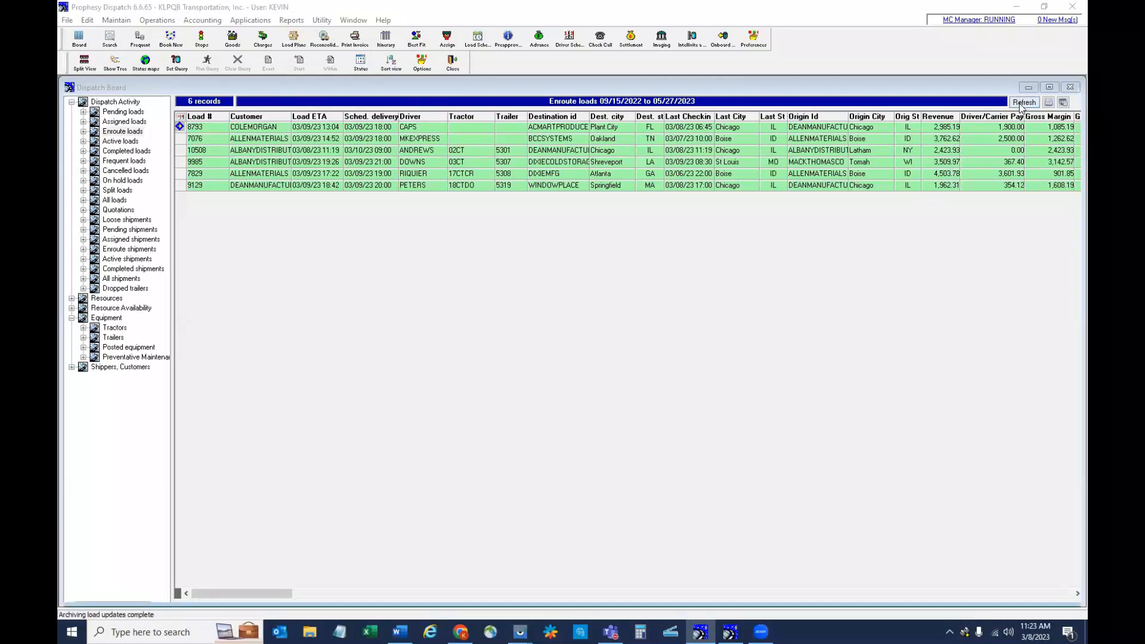
- Refresh the enroute loads, find the Latham-to-Chicago load 10508 among the completed loads, and close the Dispatch Board
{"action": "left_click", "coordinate": [1023, 103]}
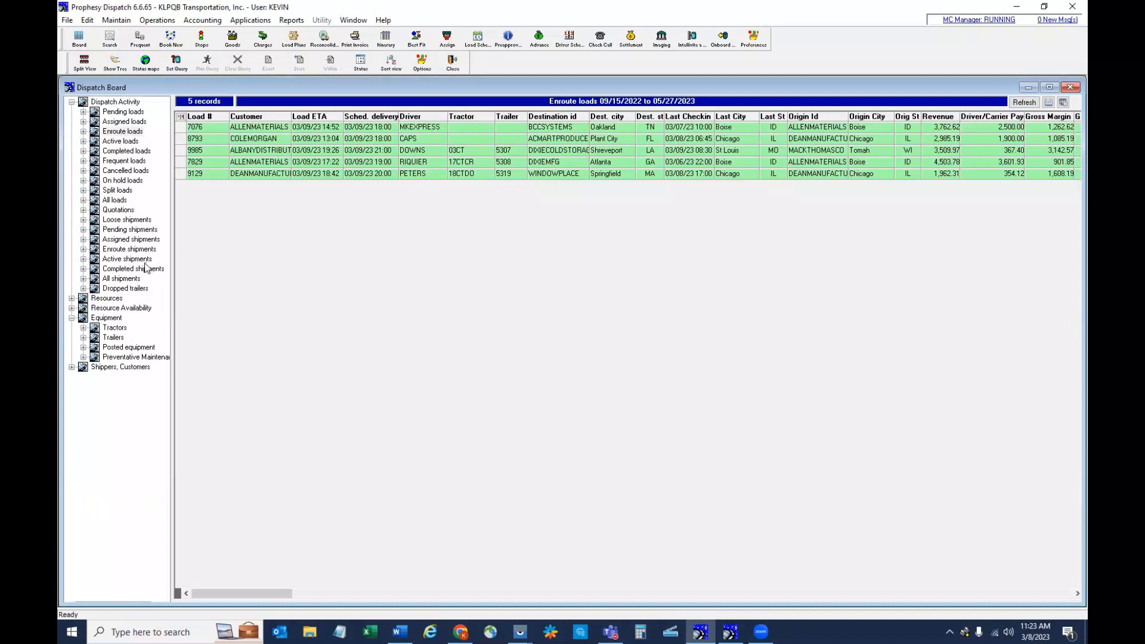
{"action": "left_click", "coordinate": [131, 151]}
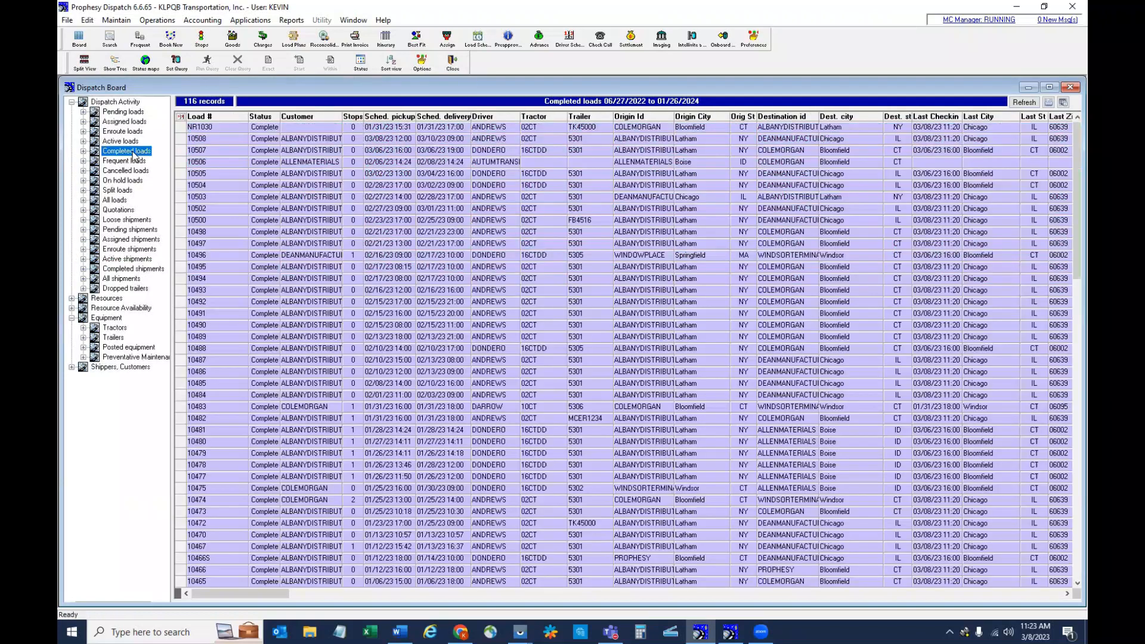
{"action": "left_click", "coordinate": [216, 139]}
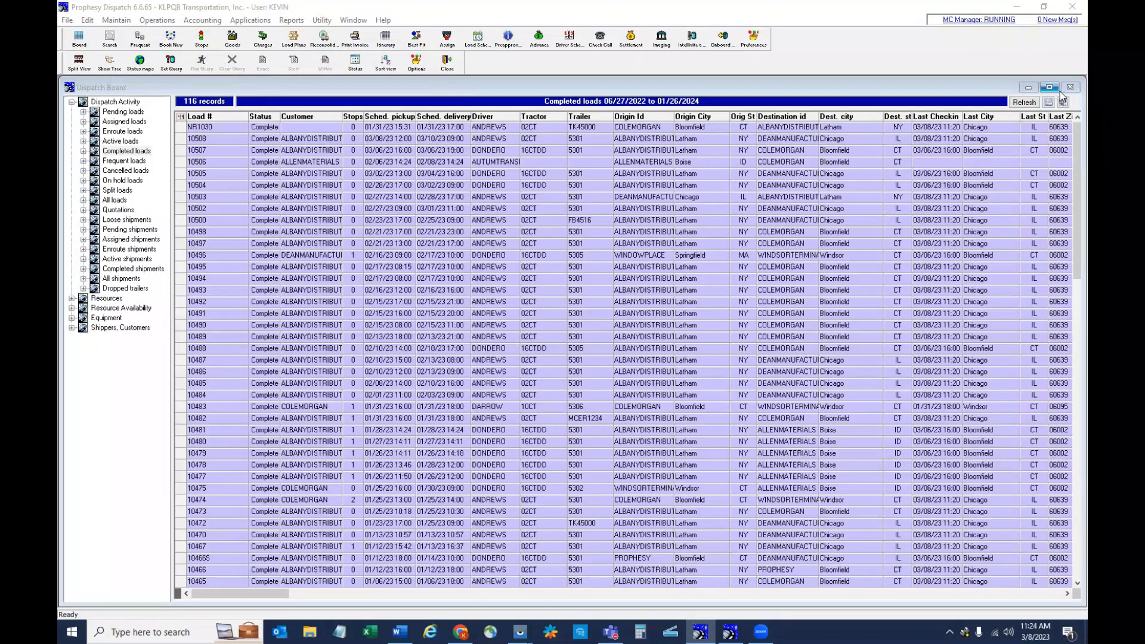
{"action": "left_click", "coordinate": [1070, 88]}
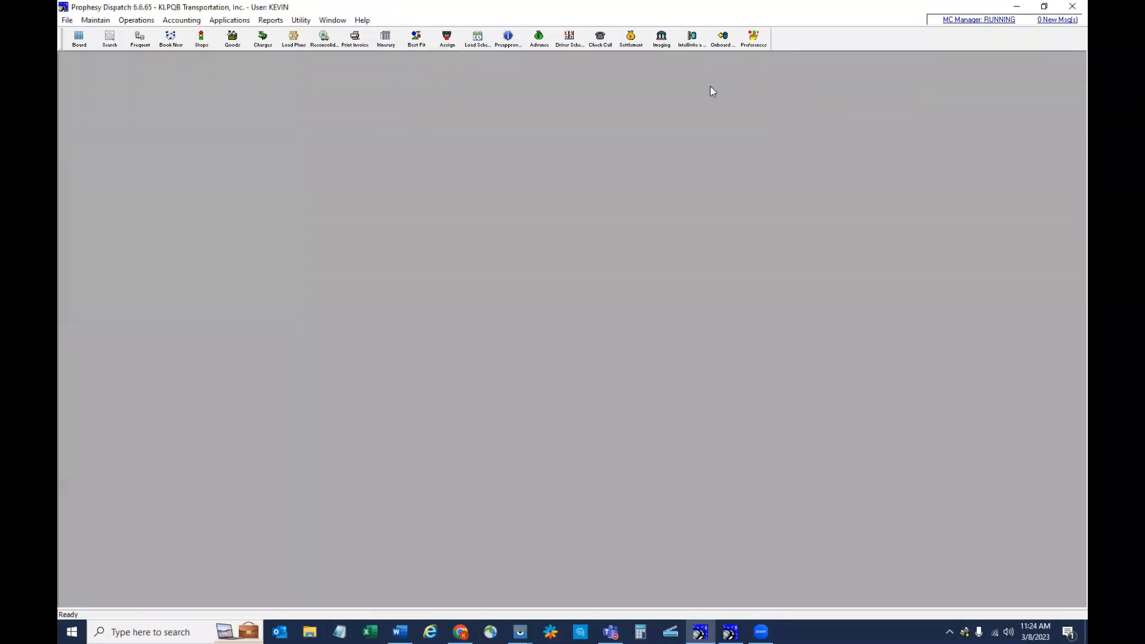
- Open the freight bills for printing and posting and select the invoice for load 10508
{"action": "left_click", "coordinate": [181, 19]}
{"action": "left_click", "coordinate": [193, 34]}
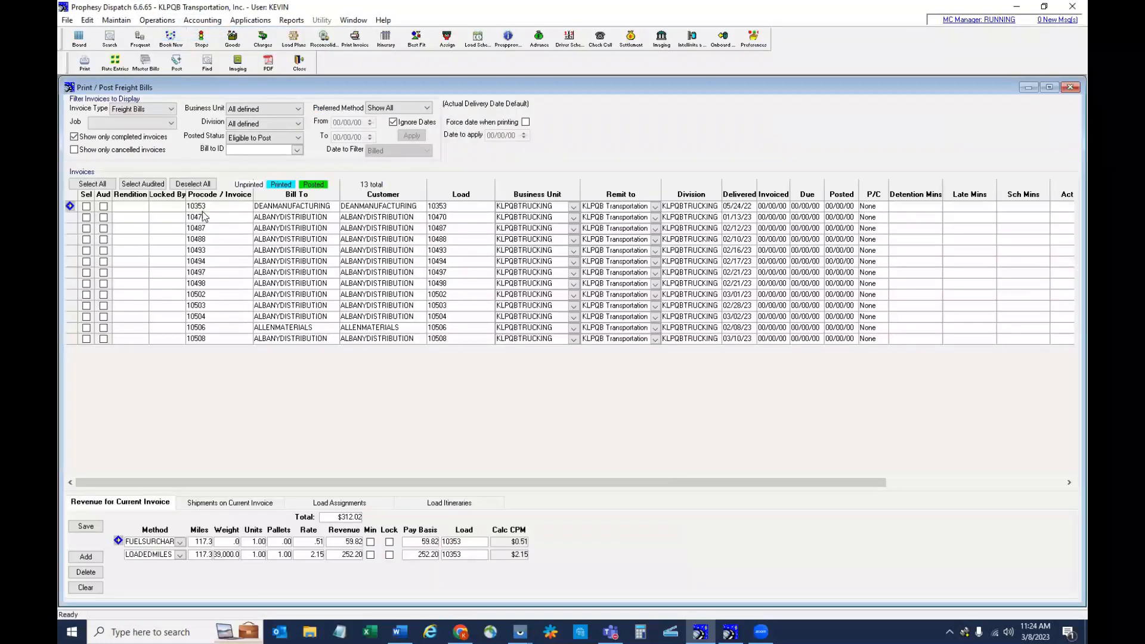
{"action": "left_click", "coordinate": [86, 339]}
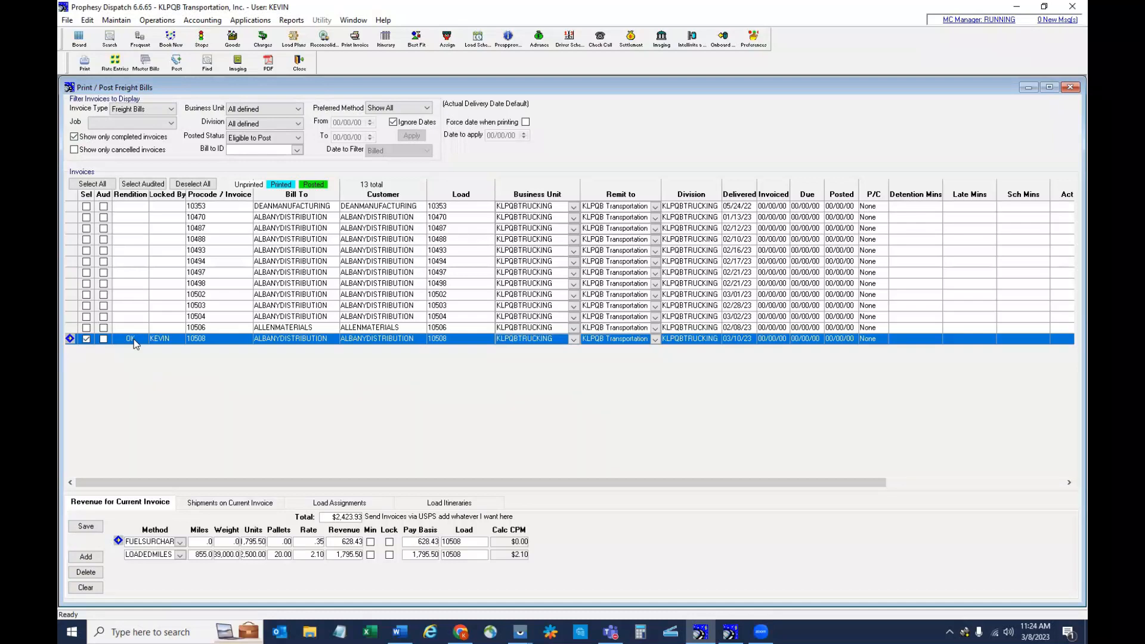
- Review the bill of lading image attached to the selected invoice, and close the document imaging and freight bills windows
{"action": "double_click", "coordinate": [131, 339]}
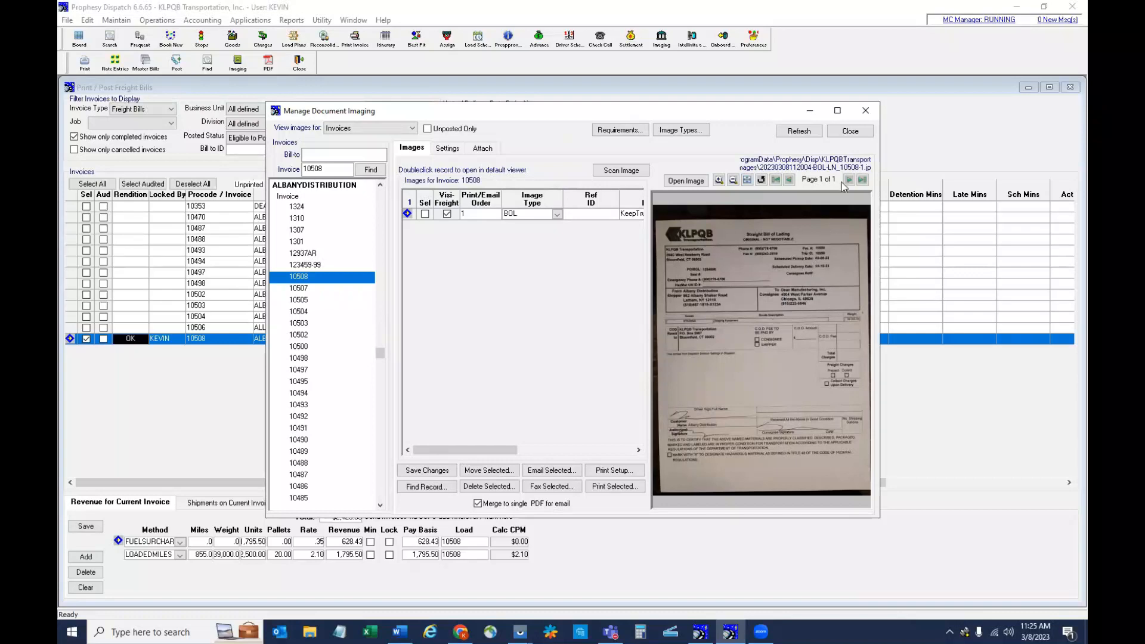
{"action": "left_click", "coordinate": [836, 133]}
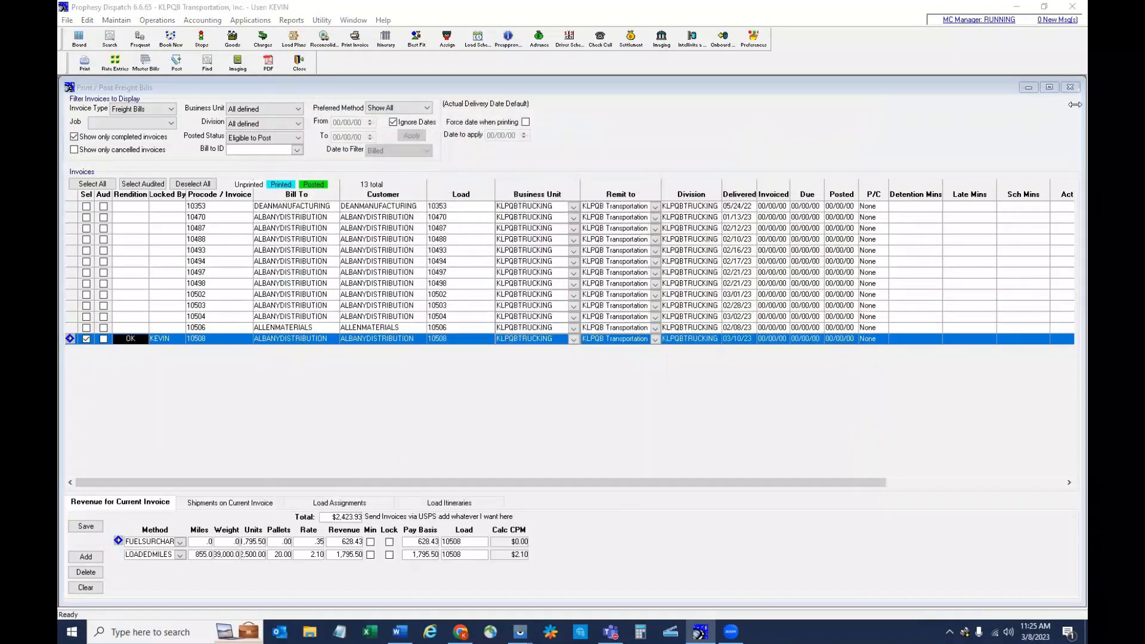
{"action": "left_click", "coordinate": [1069, 87]}
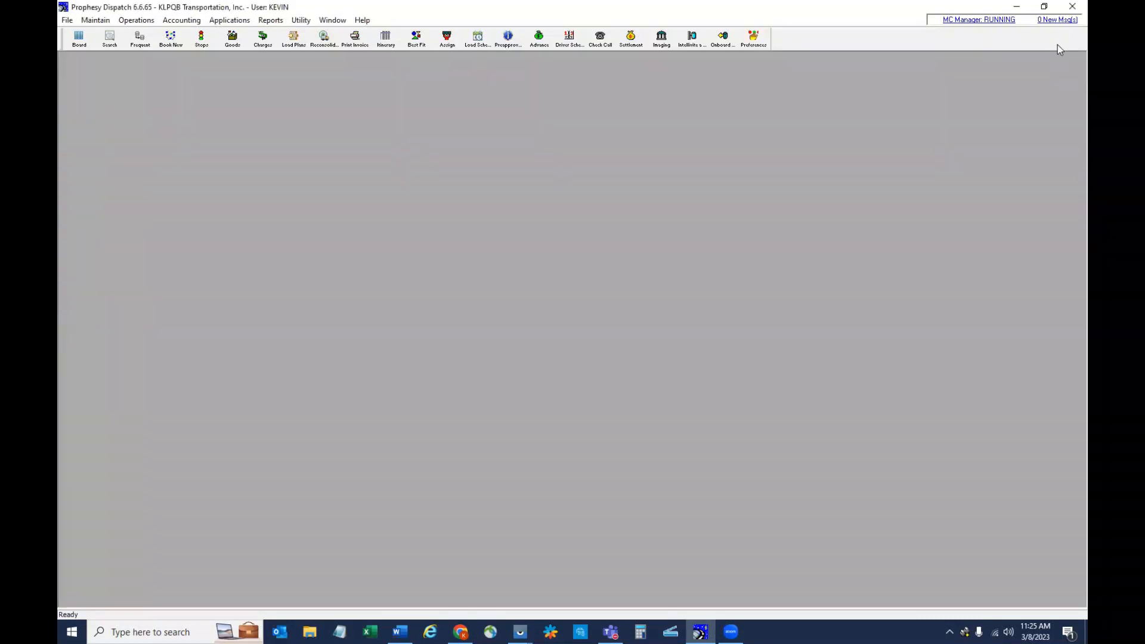
- View the driver messages in the Mobile Message Center, open a blank message to the driver of tractor 02CT, and close without sending
{"action": "left_click", "coordinate": [1061, 20]}
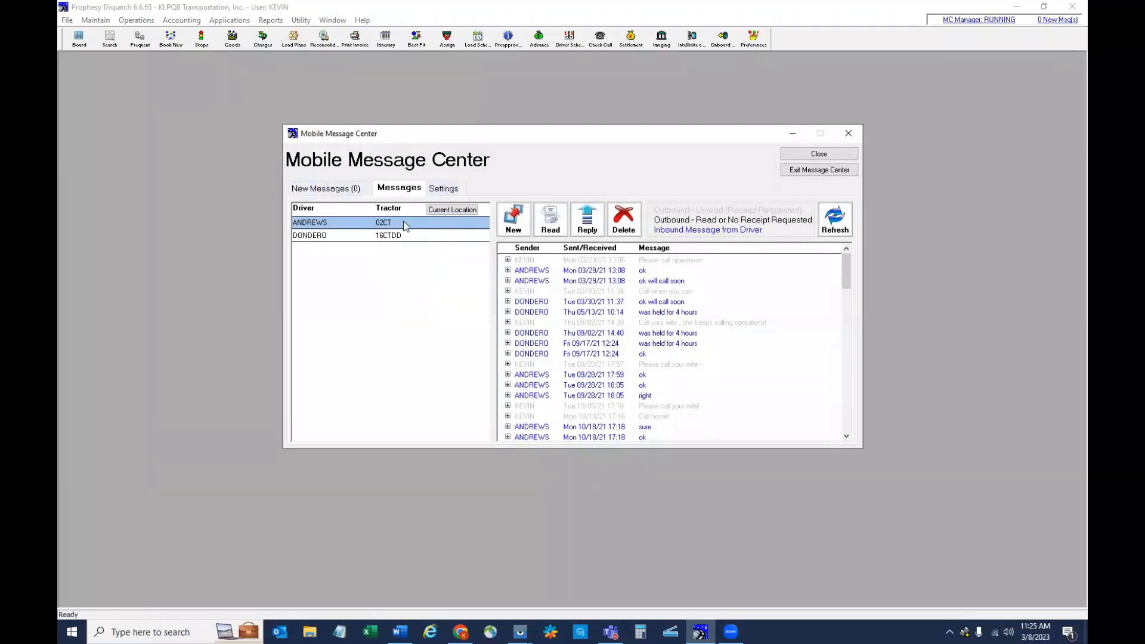
{"action": "left_click", "coordinate": [515, 221]}
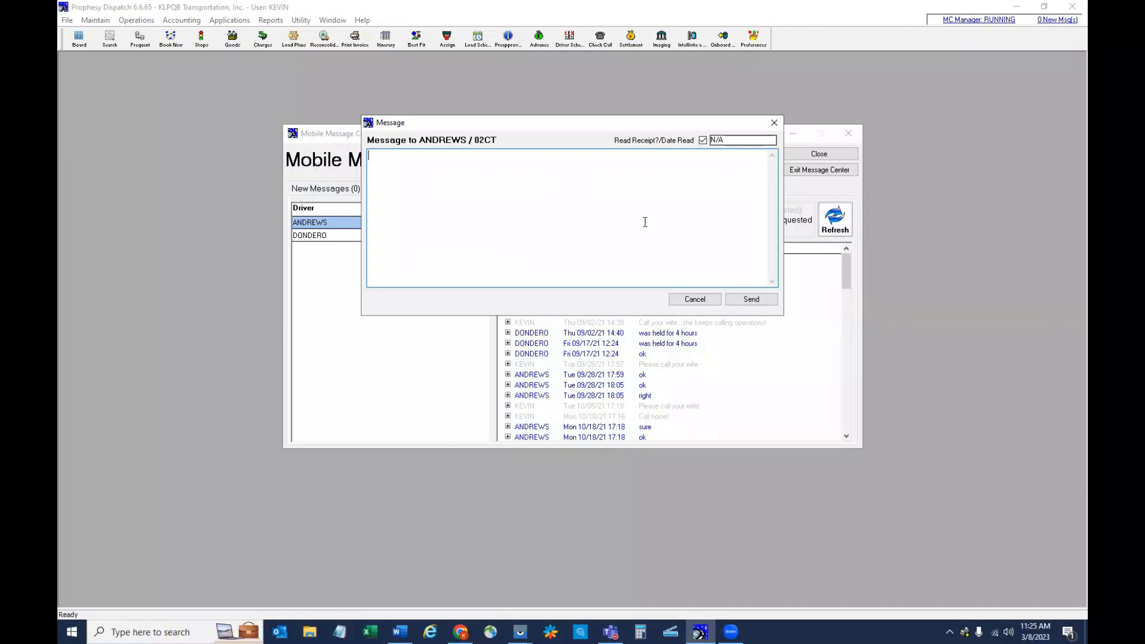
{"action": "left_click", "coordinate": [708, 299]}
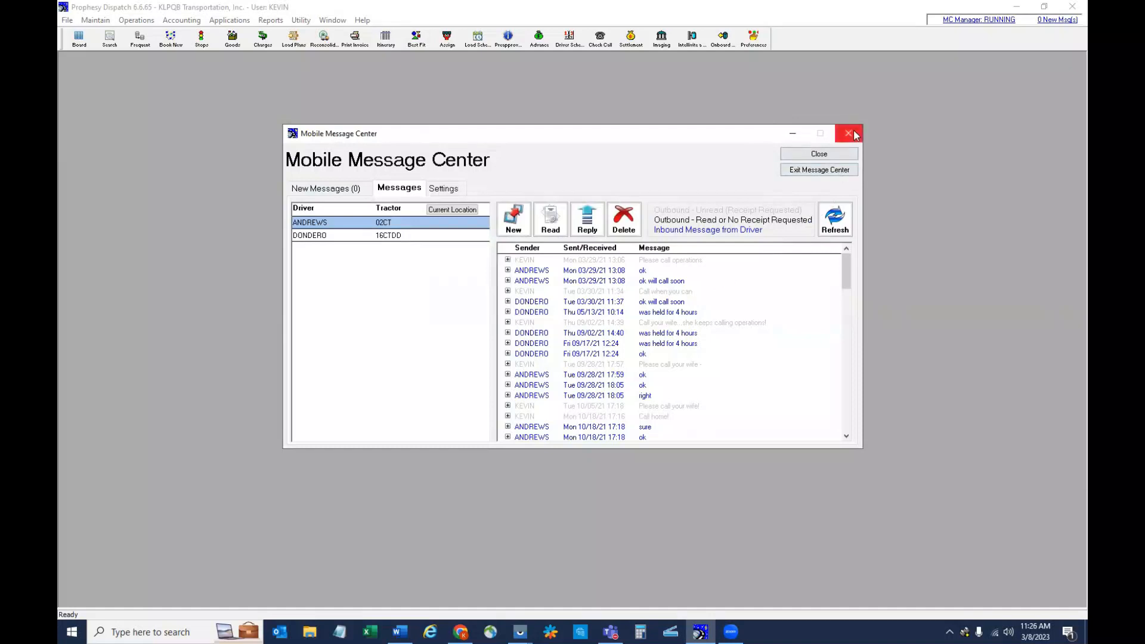
{"action": "left_click", "coordinate": [849, 133]}
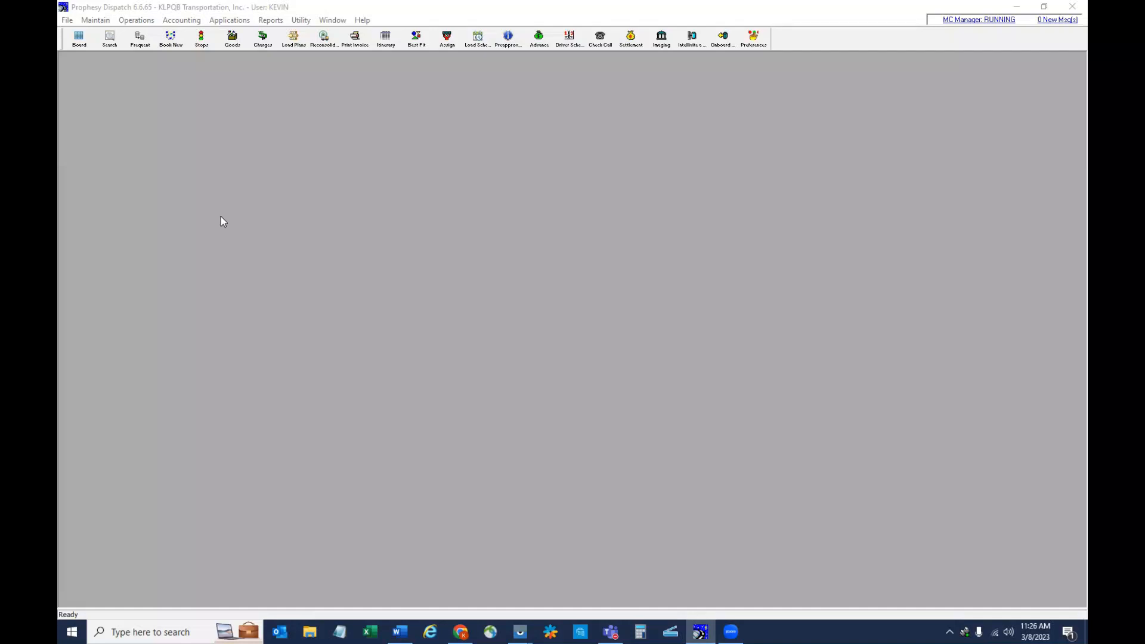
- Display the trailers on the Dispatch Board, examine their days at current location and mobile check-in, and close the board
{"action": "left_click", "coordinate": [79, 40]}
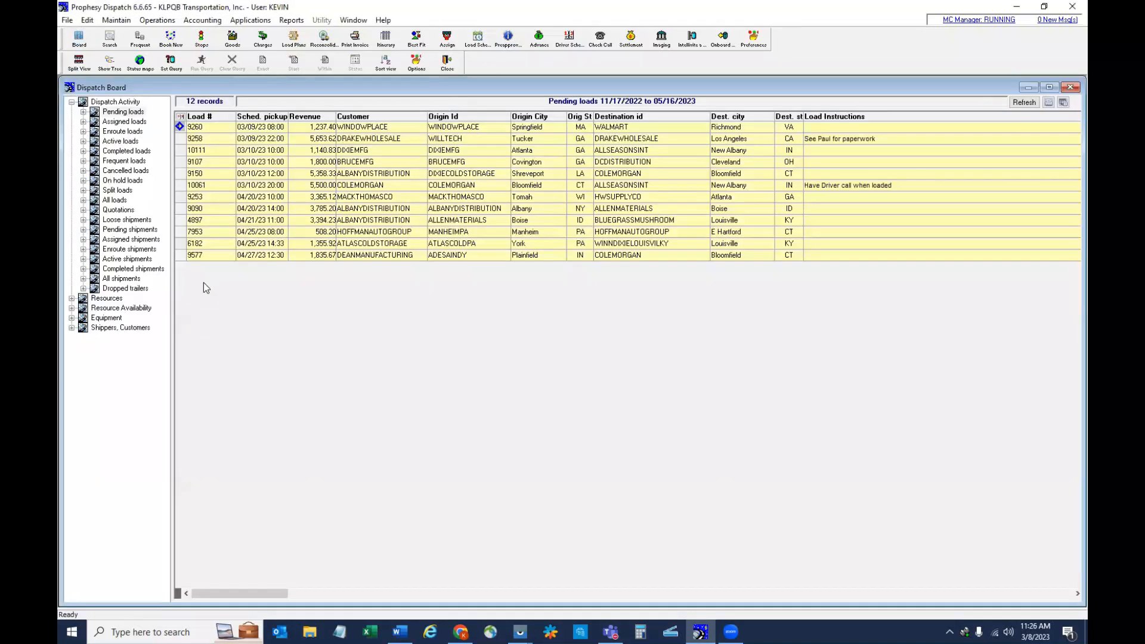
{"action": "left_click", "coordinate": [71, 318]}
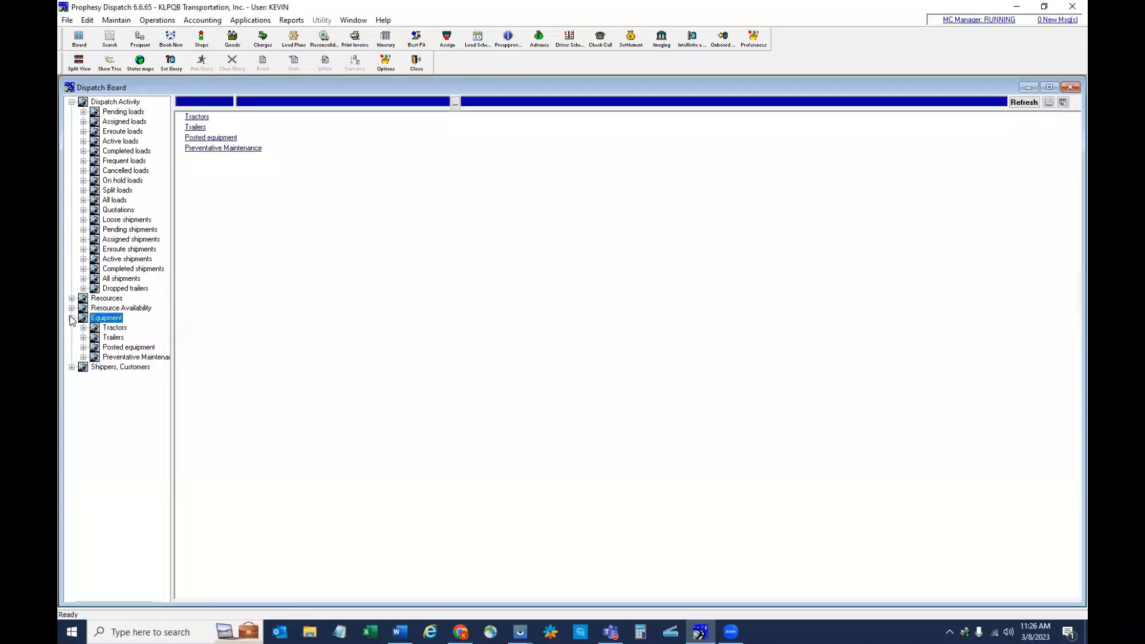
{"action": "left_click", "coordinate": [112, 339]}
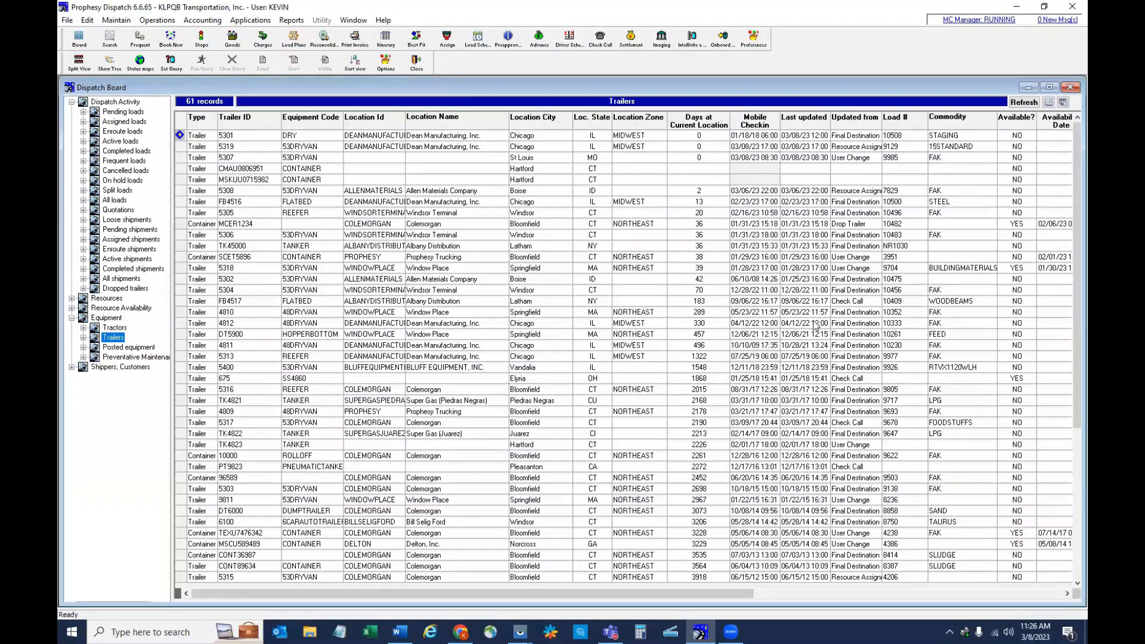
{"action": "left_click", "coordinate": [706, 122]}
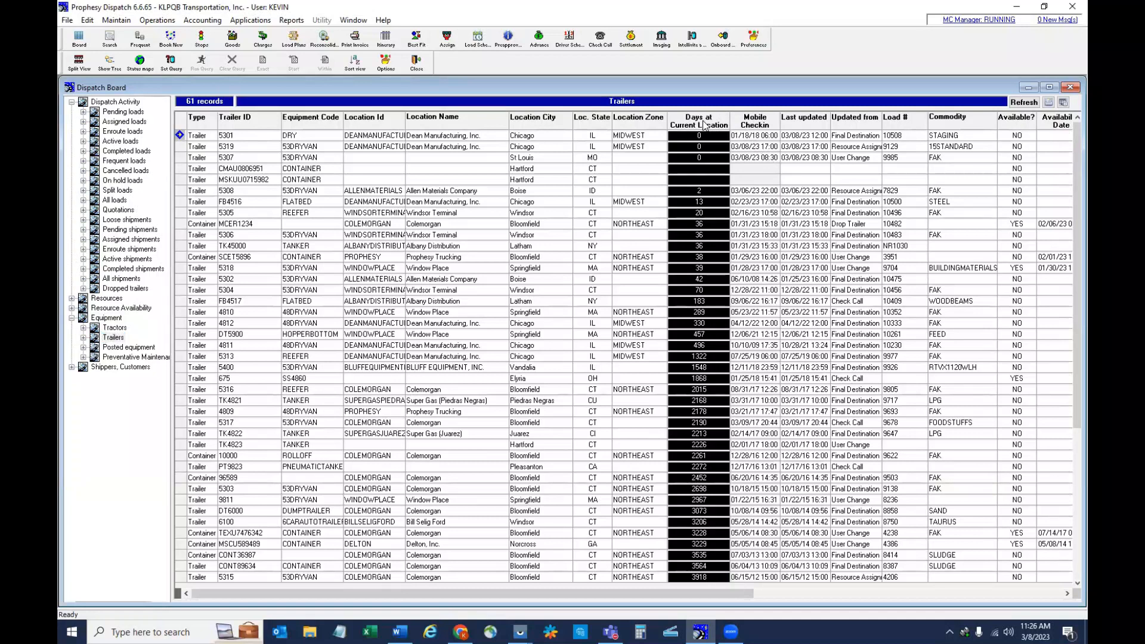
{"action": "left_click", "coordinate": [758, 121]}
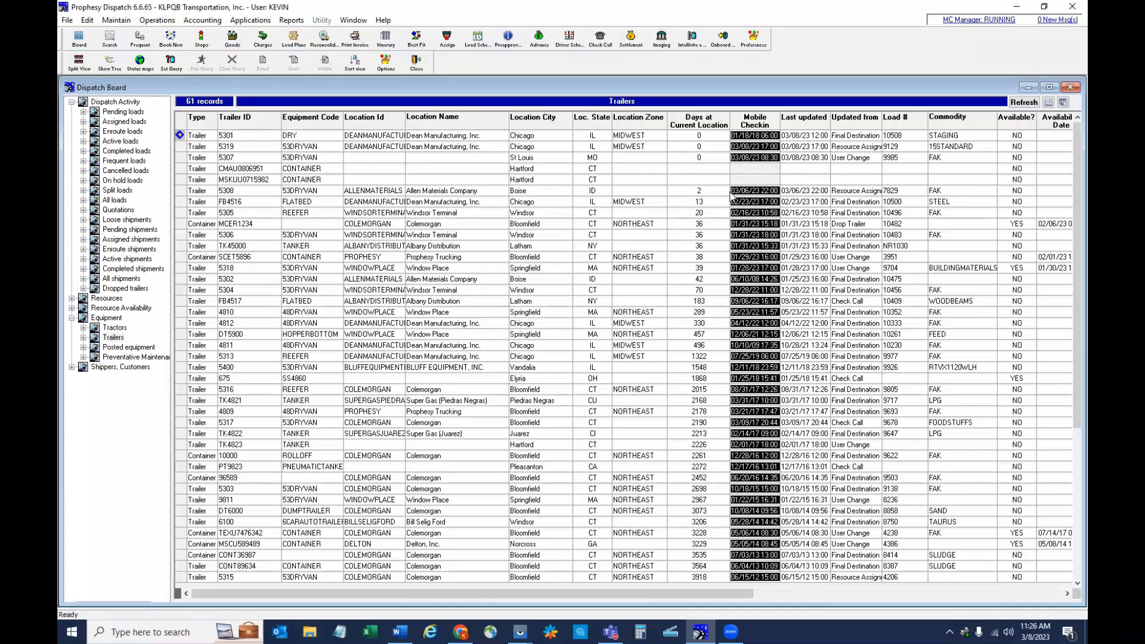
{"action": "left_click", "coordinate": [1070, 87]}
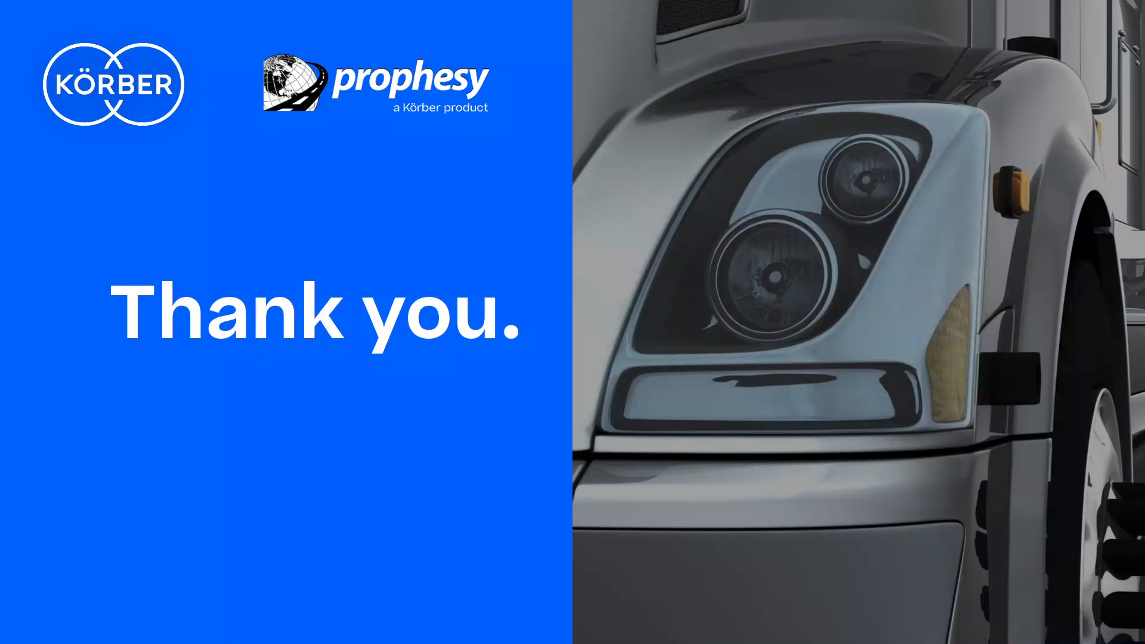